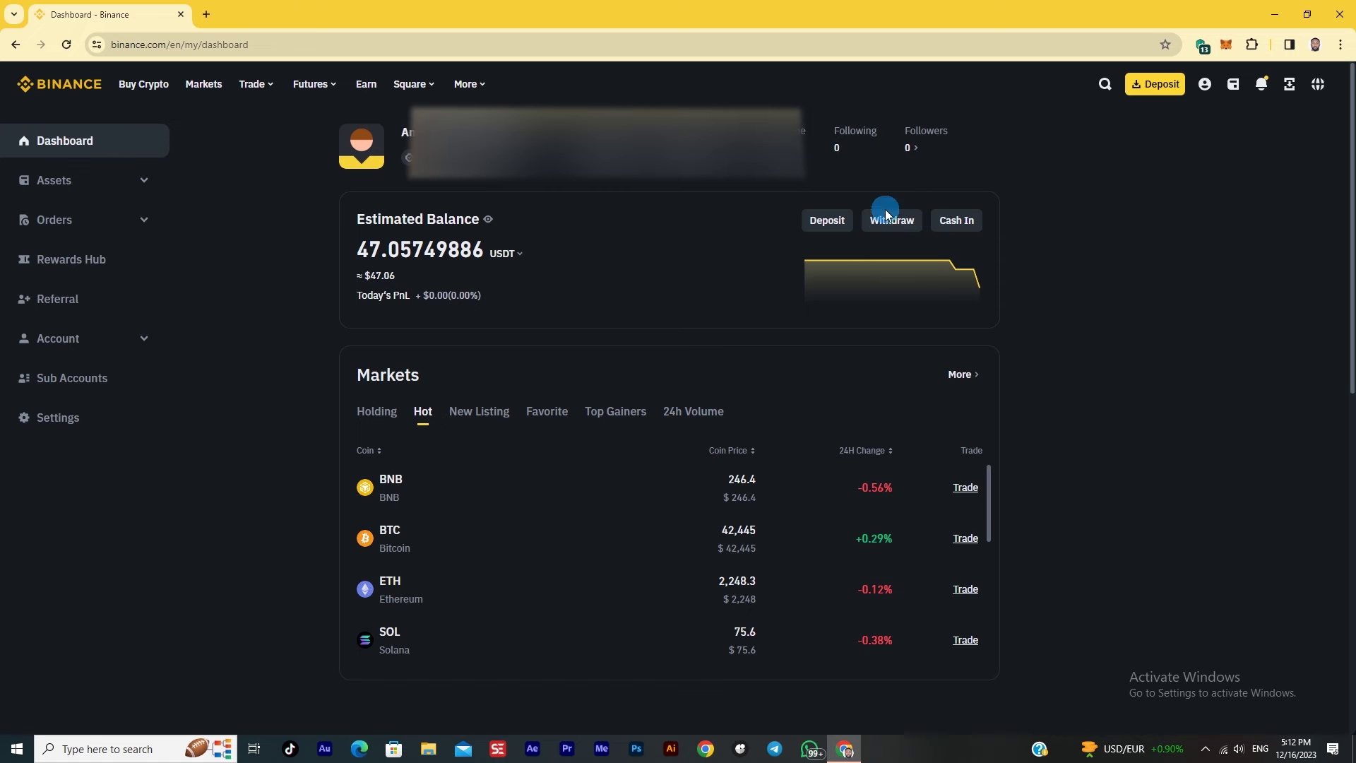
Start a USDT withdrawal and paste the recipient's Tron wallet address
left_click(892, 222)
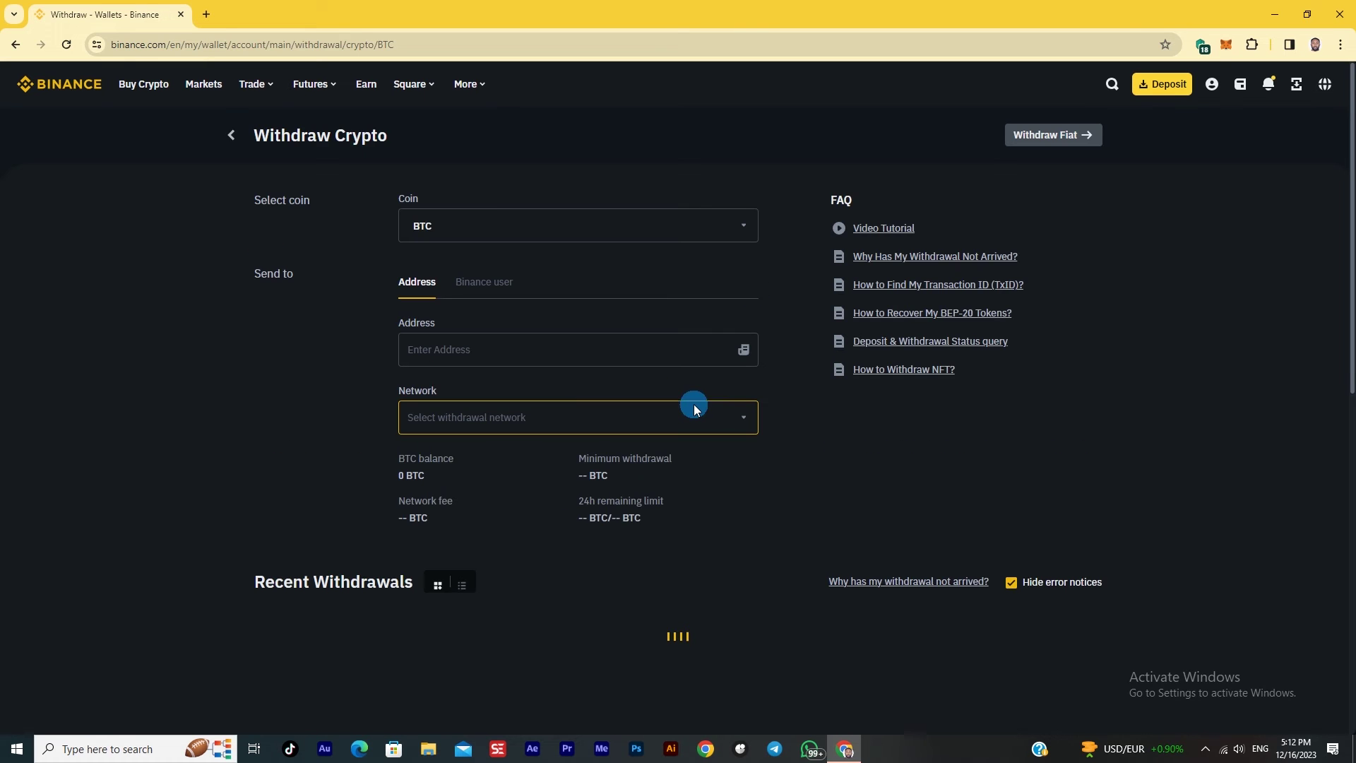
left_click(611, 230)
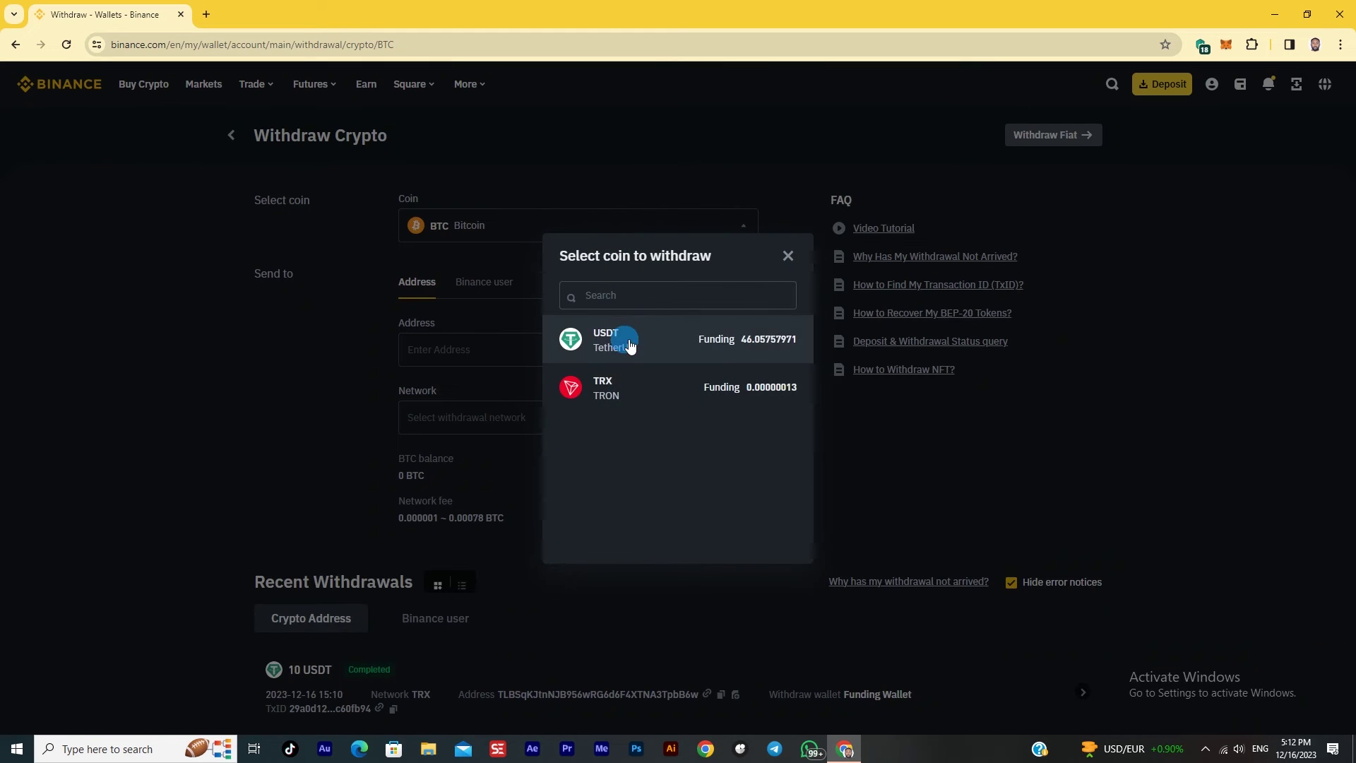
left_click(631, 339)
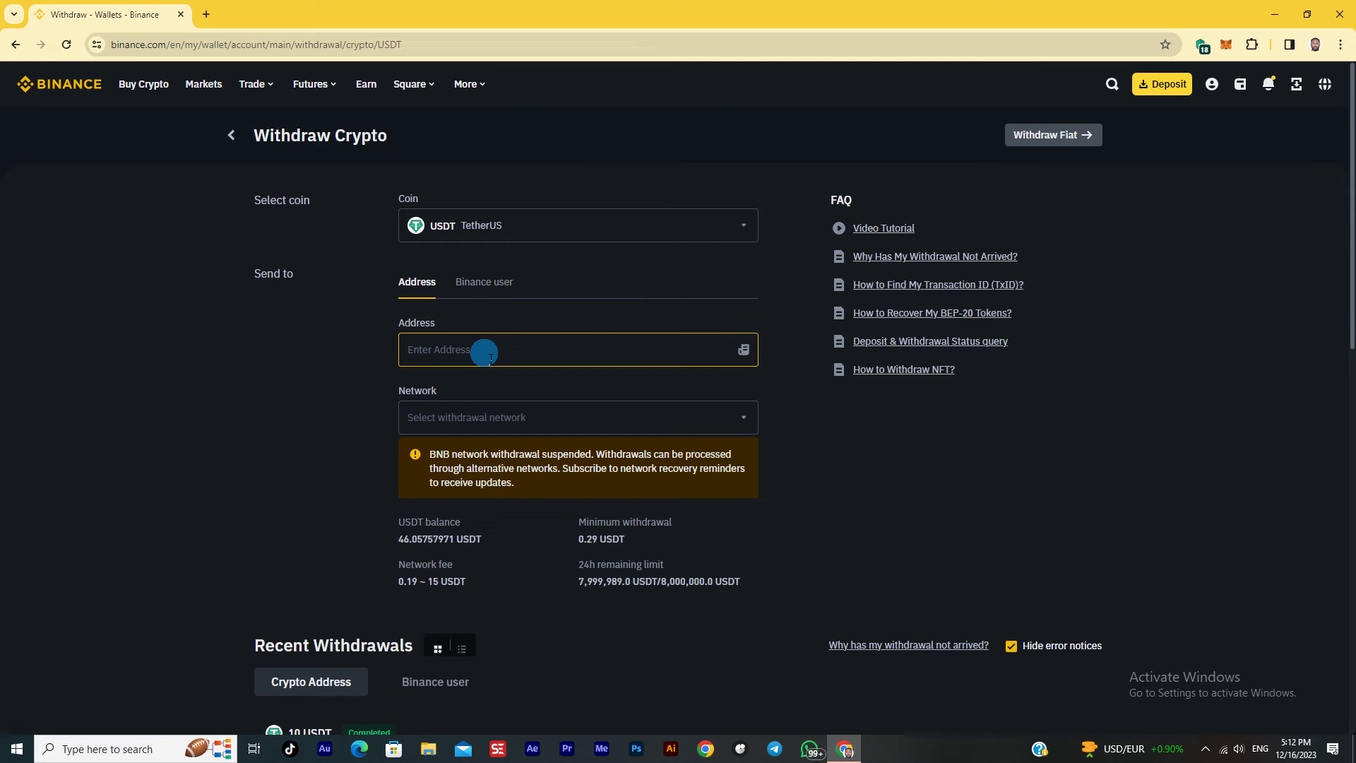
left_click(477, 349)
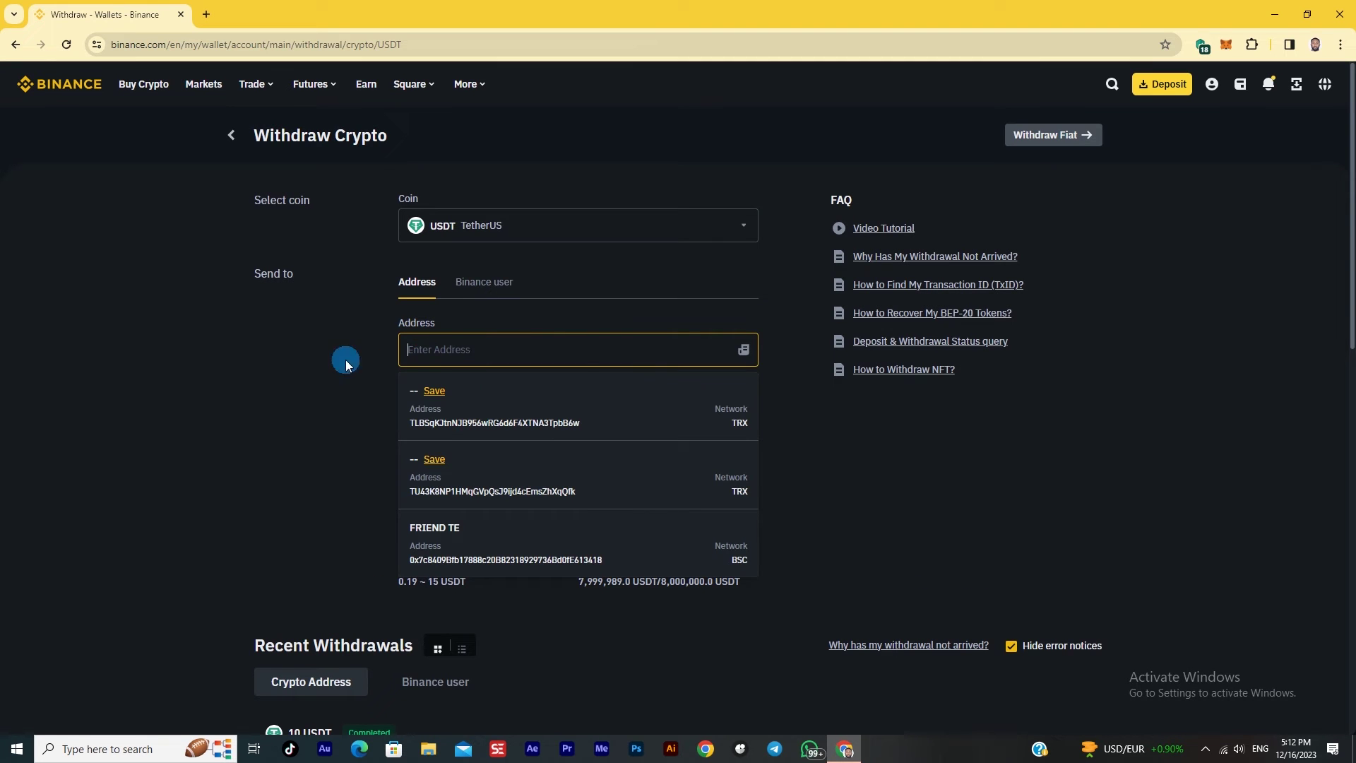
left_click(285, 376)
left_click(452, 348)
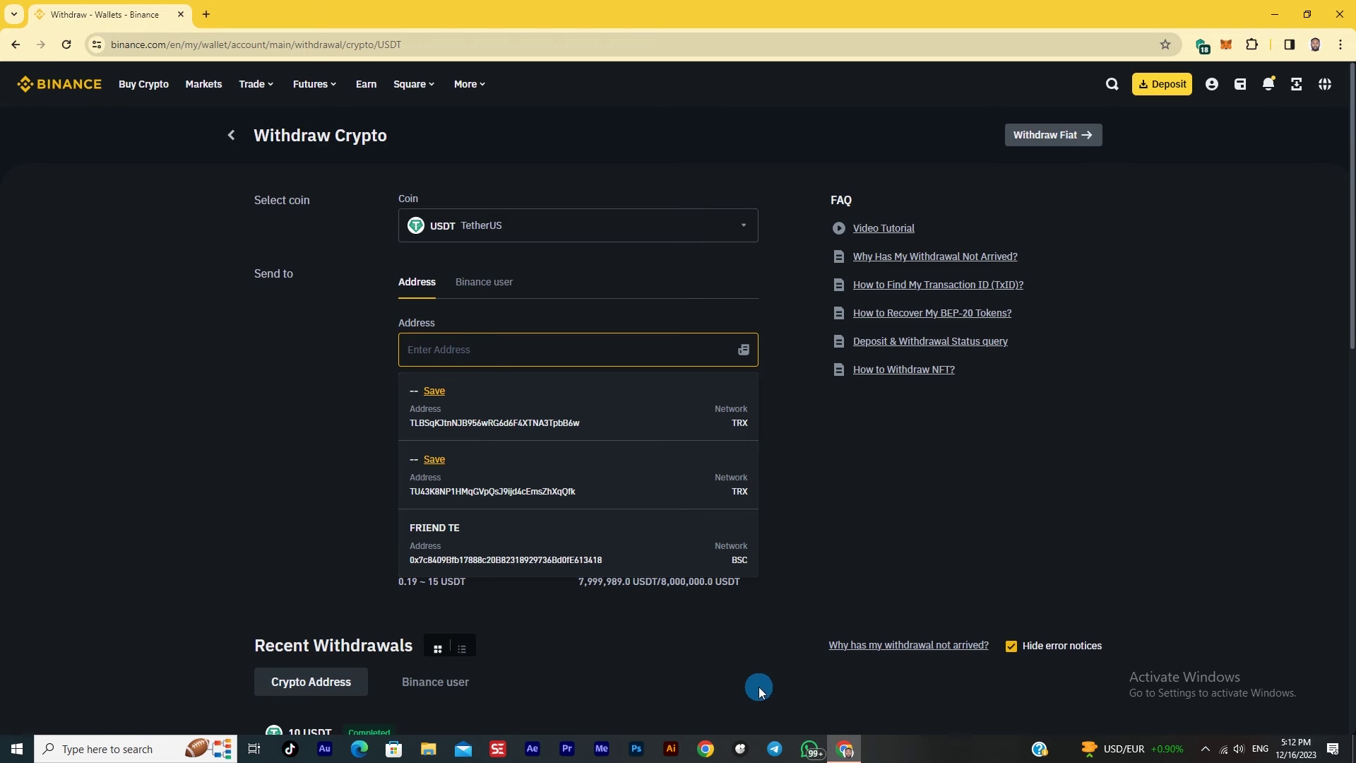
type("TQiHyC4aeHuN3ytr2ccbuYkrZQFtUpLfRU")
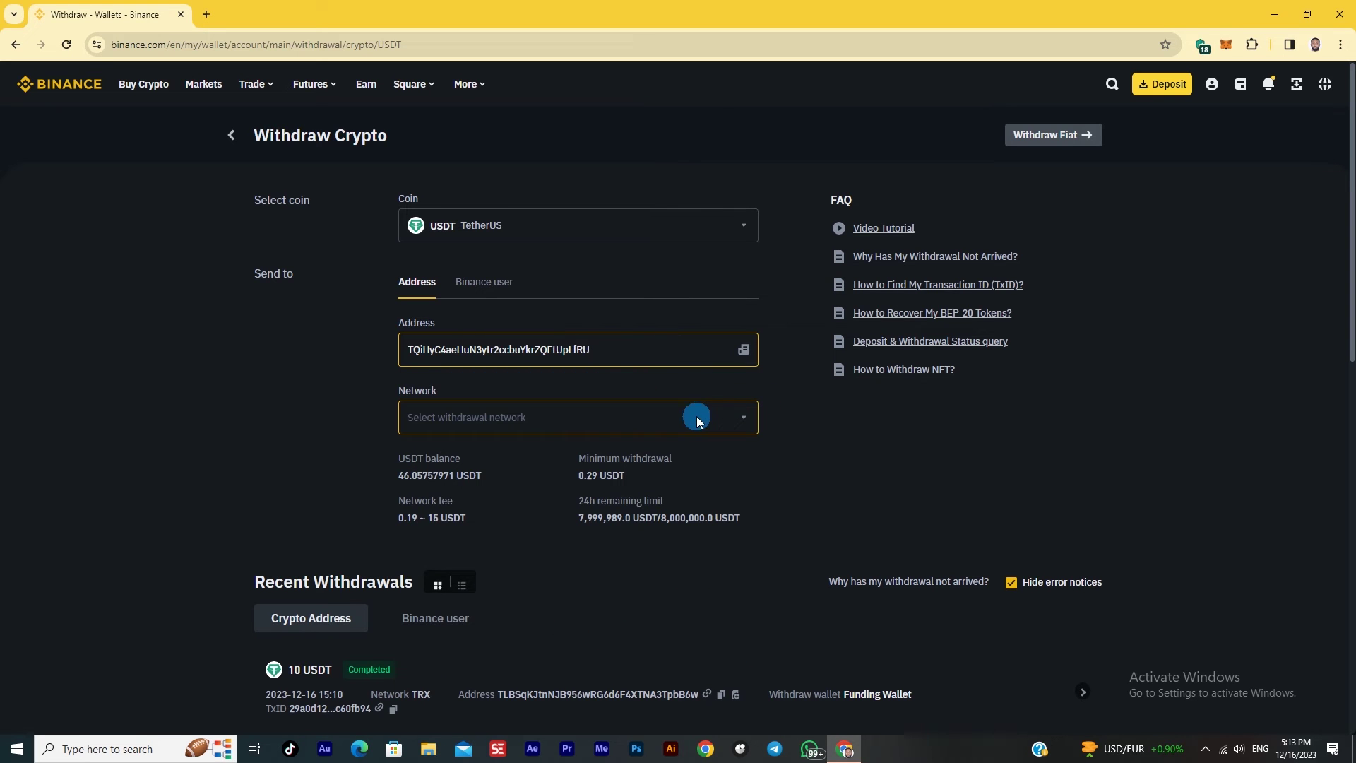
Select the TRX Tron (TRC20) network and the Funding Wallet as the source
left_click(735, 422)
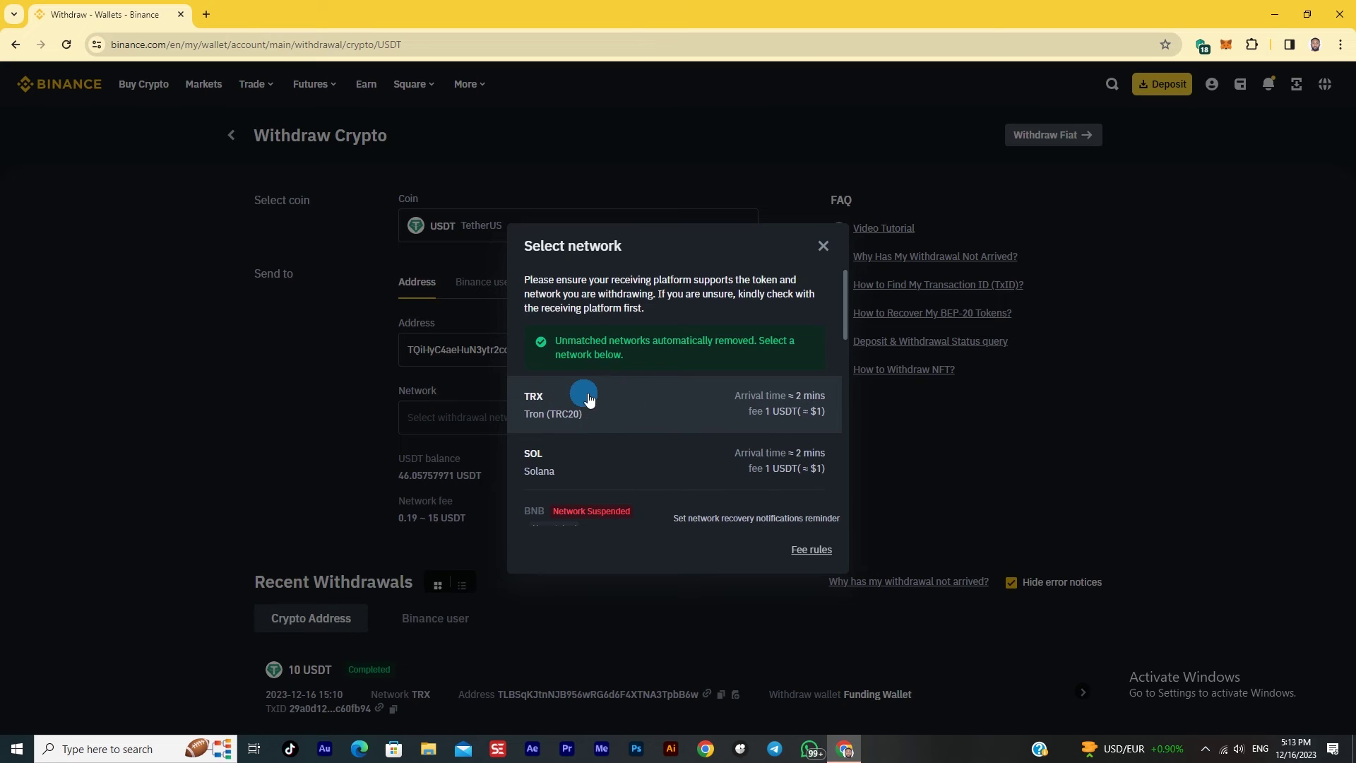
left_click(610, 404)
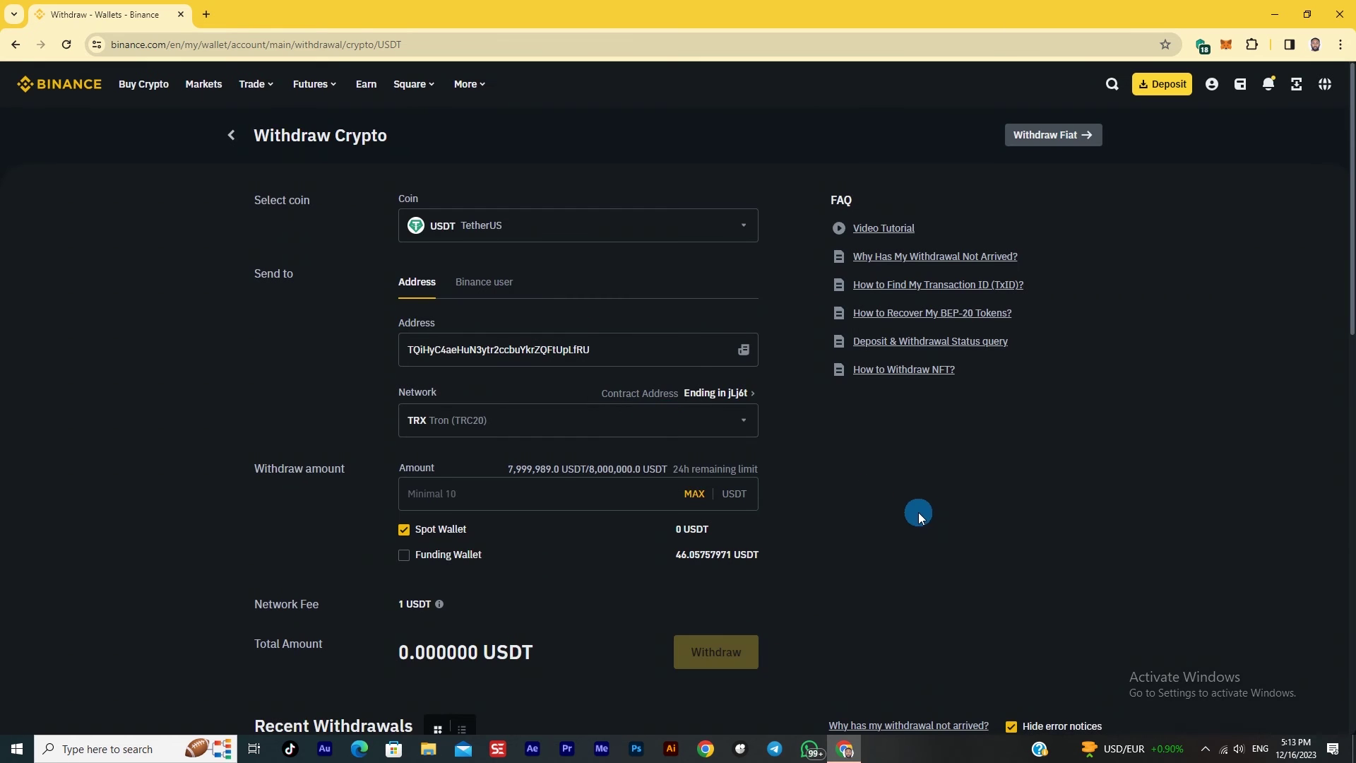
scroll(916, 513, "down", 2)
left_click(509, 365)
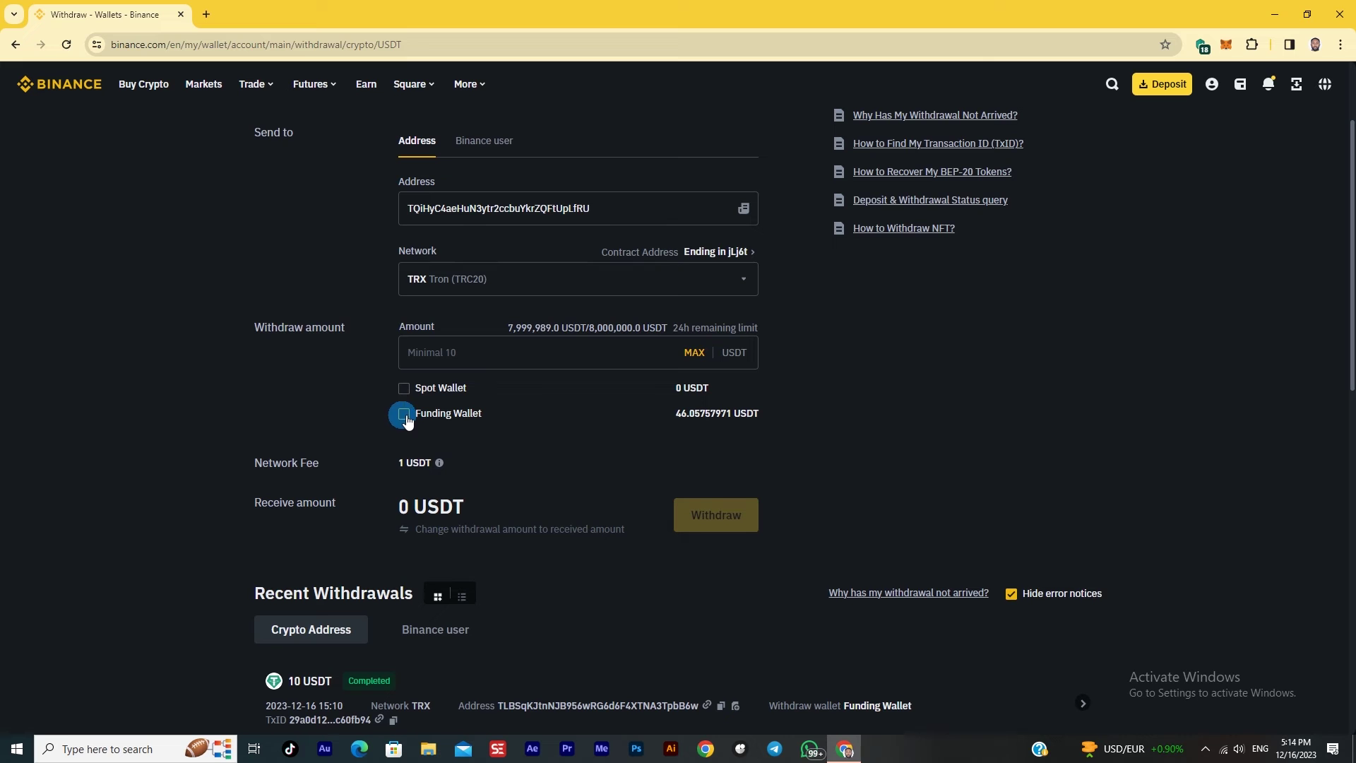
scroll(522, 452, "up", 2)
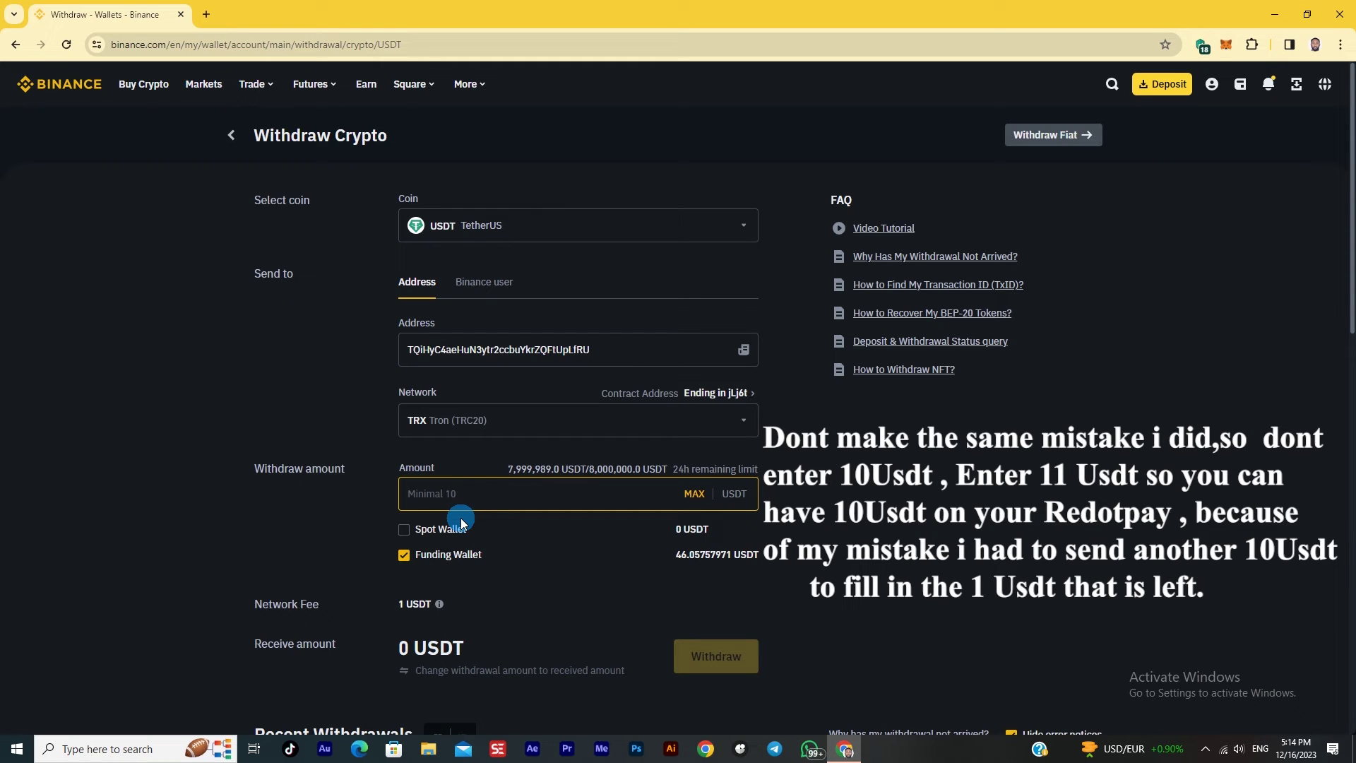
Enter 10 USDT as the withdrawal amount
left_click(423, 496)
type("10")
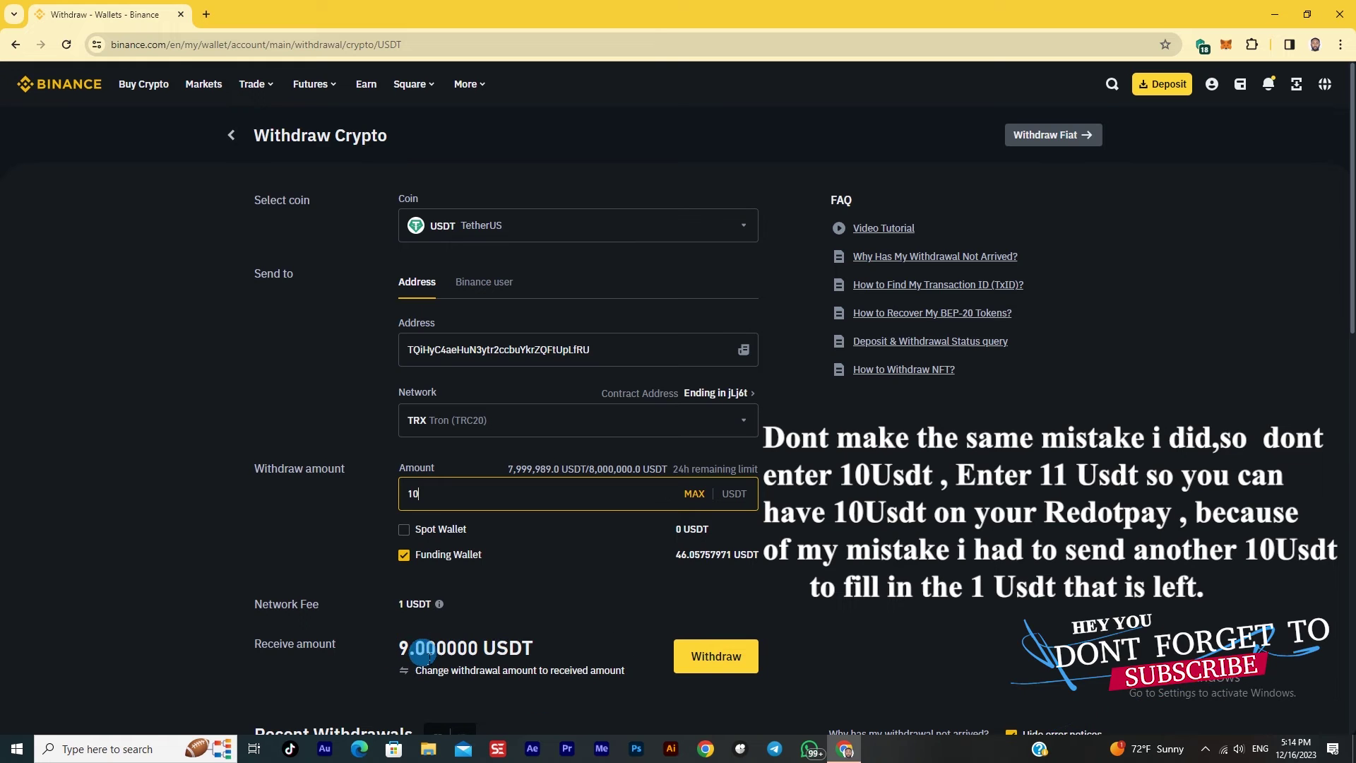
scroll(522, 480, "down", 1)
scroll(614, 304, "up", 1)
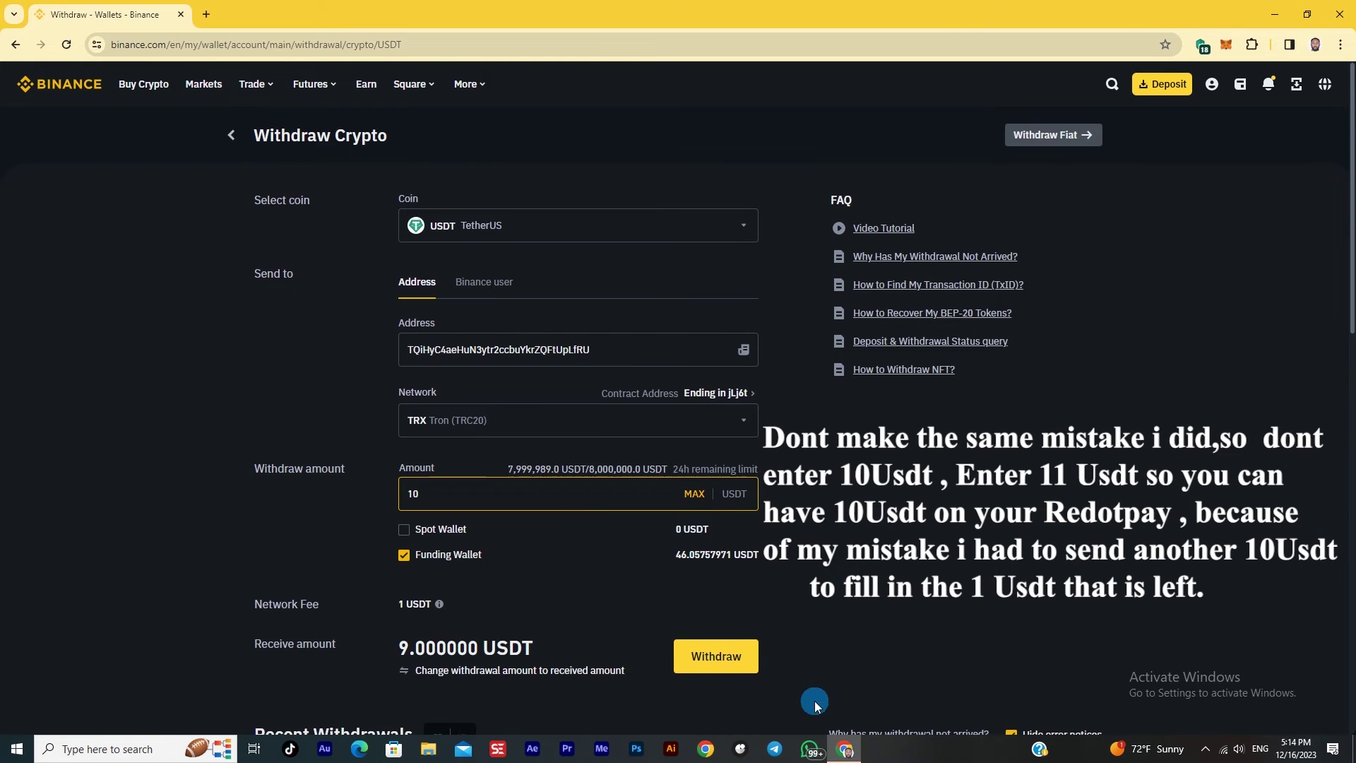
left_click(742, 660)
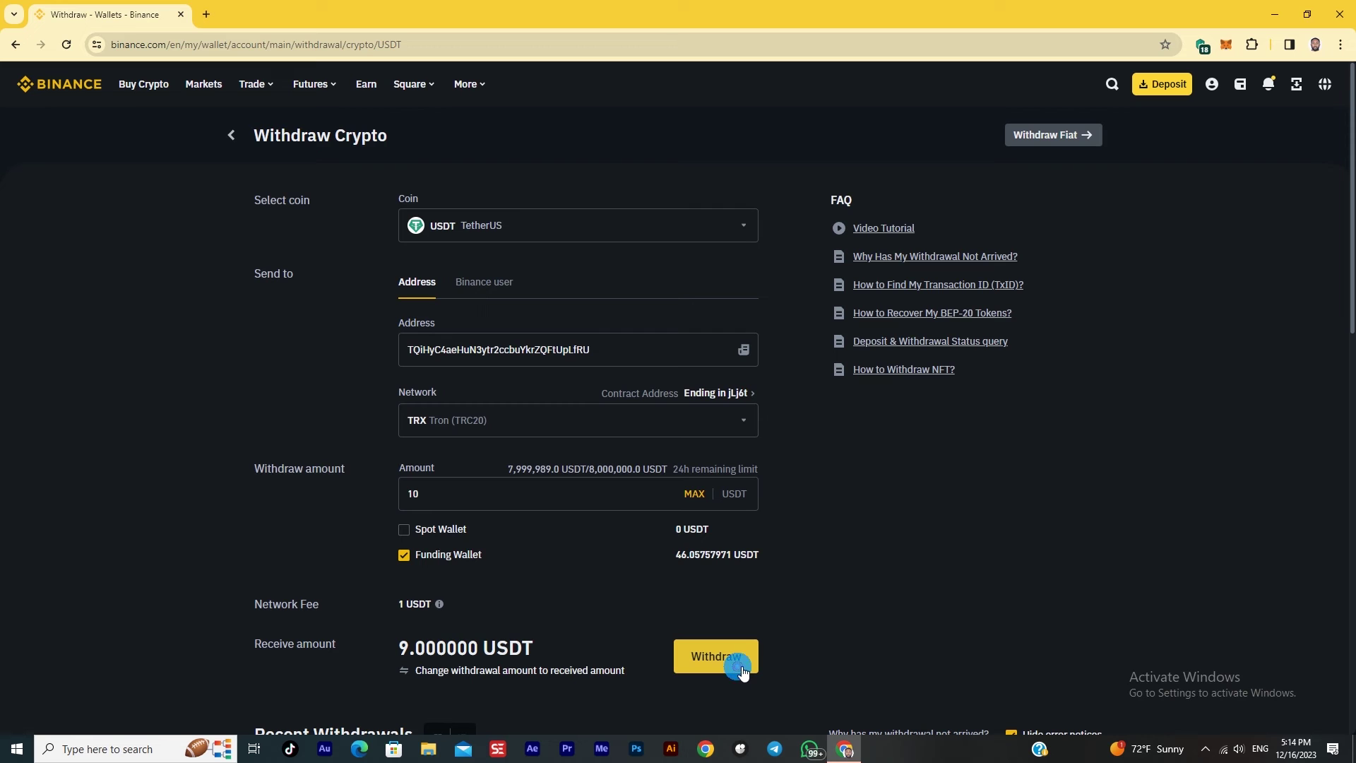
Submit and confirm the withdrawal, verifying with an authenticator app instead of passkeys
left_click(741, 669)
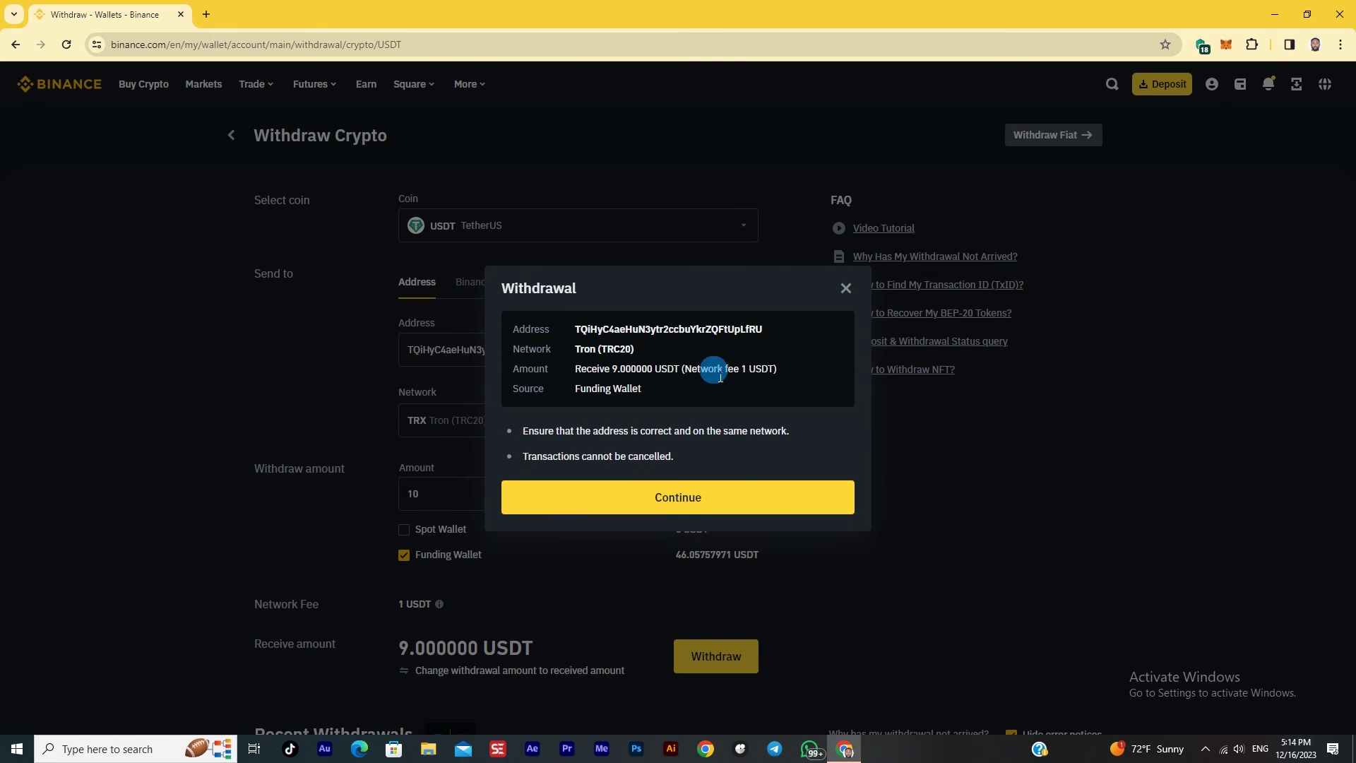
left_click(709, 498)
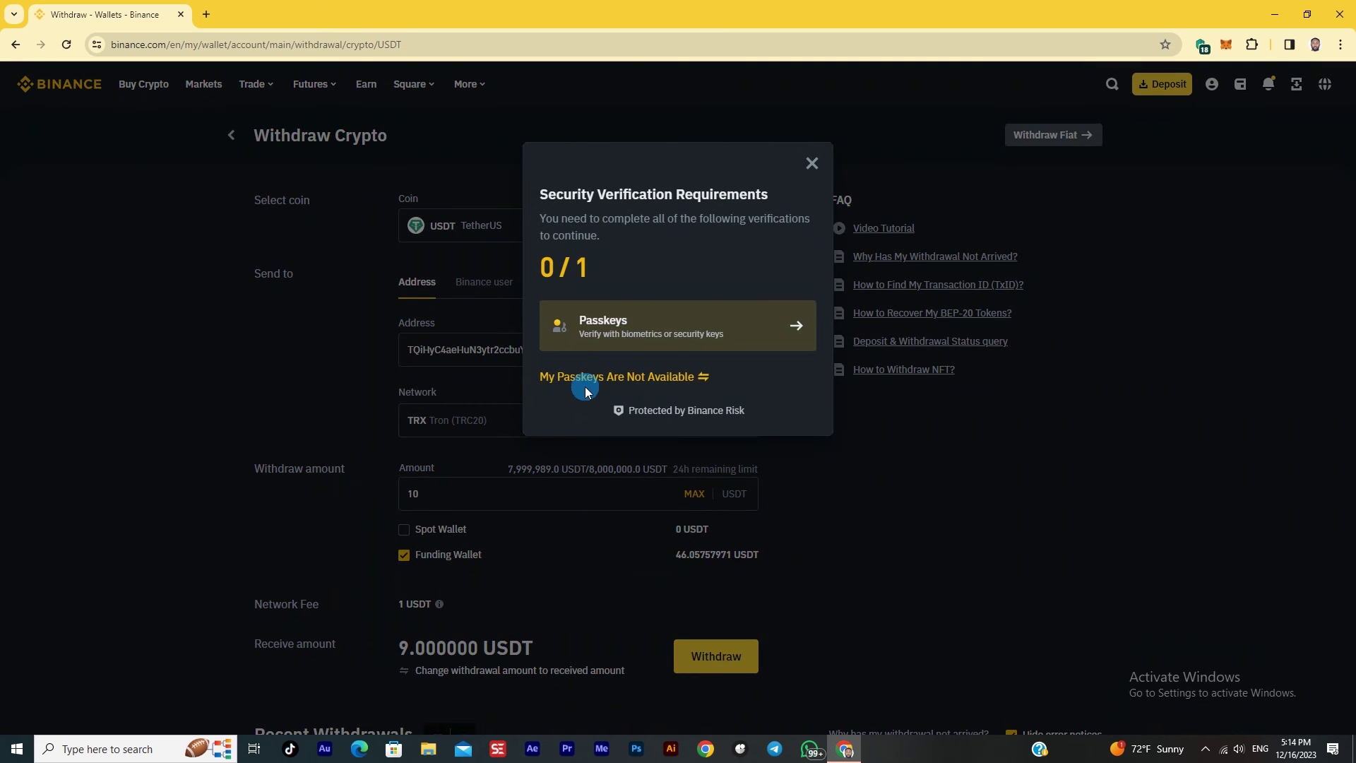
left_click(586, 387)
left_click(663, 325)
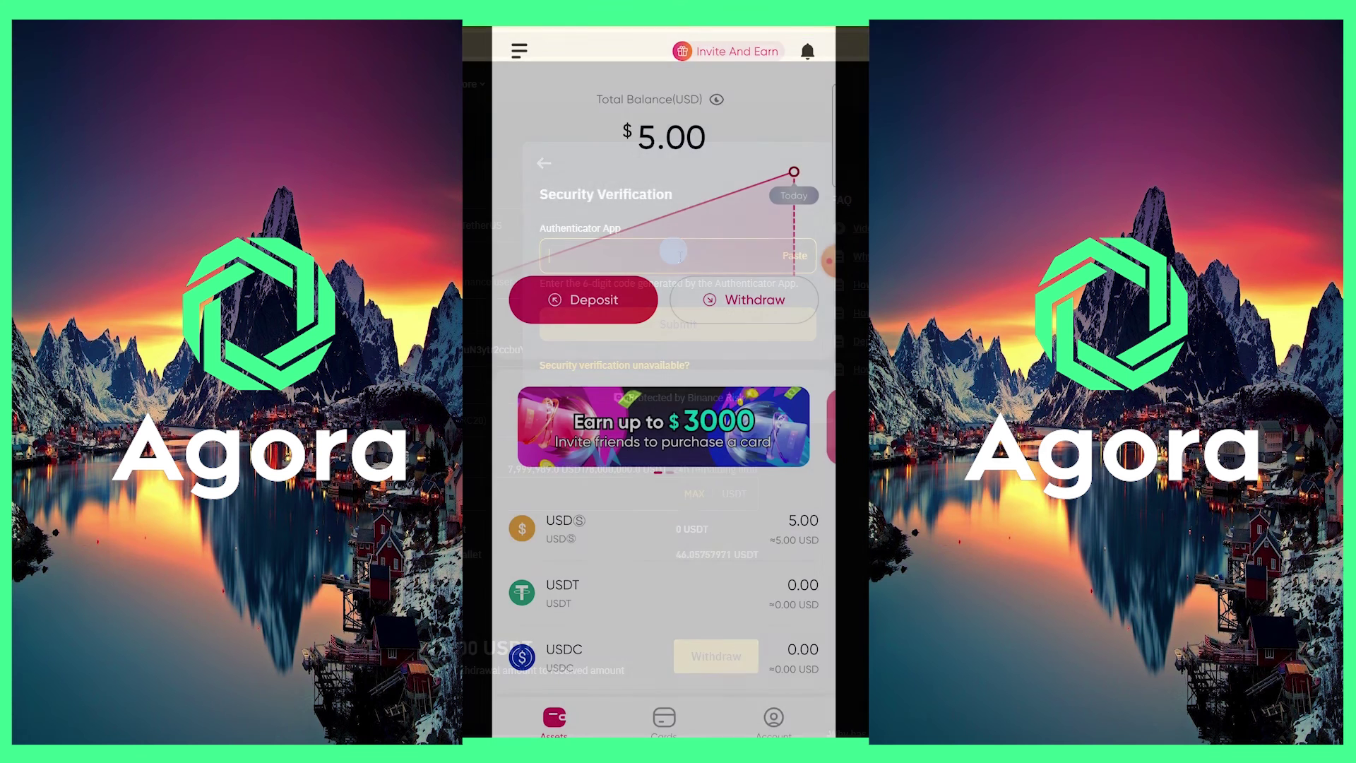
Find and open the Authenticator app on the phone to get the code
left_click(537, 48)
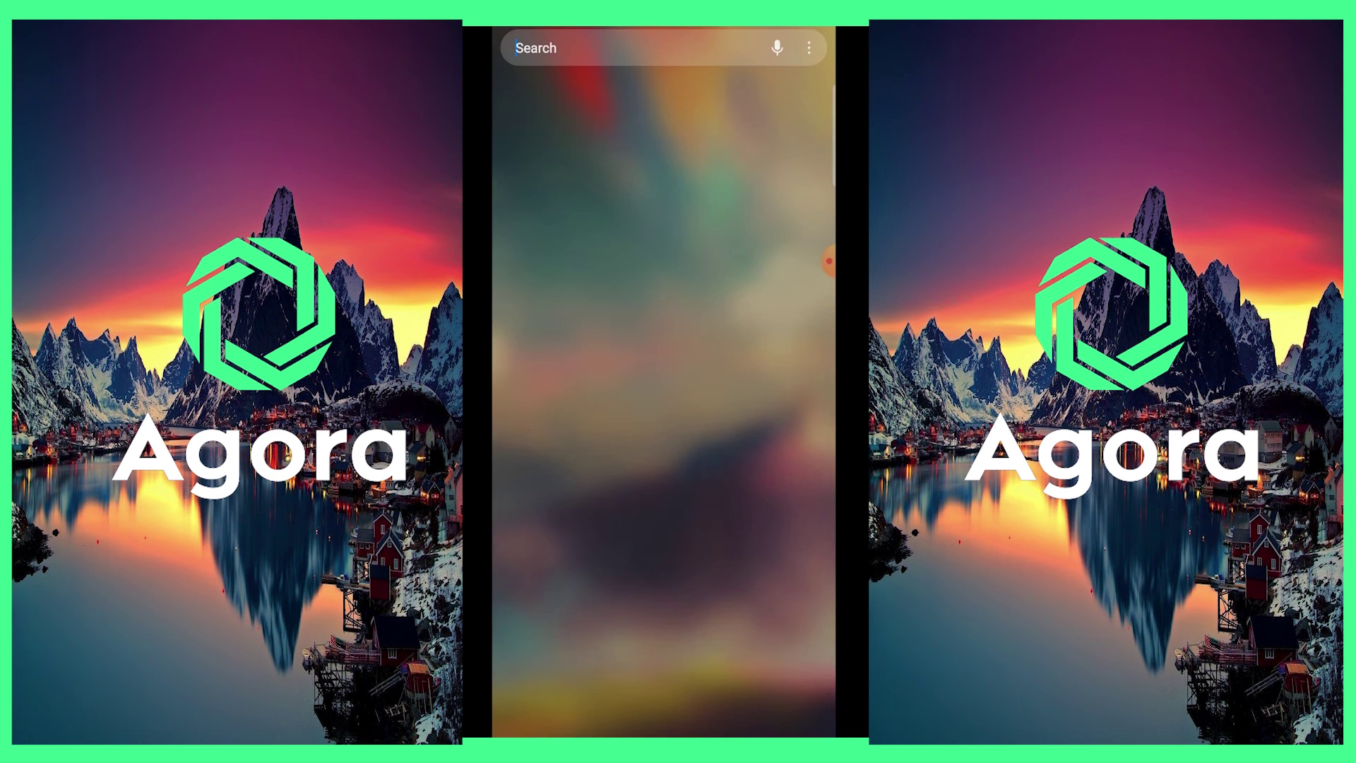
left_click(545, 137)
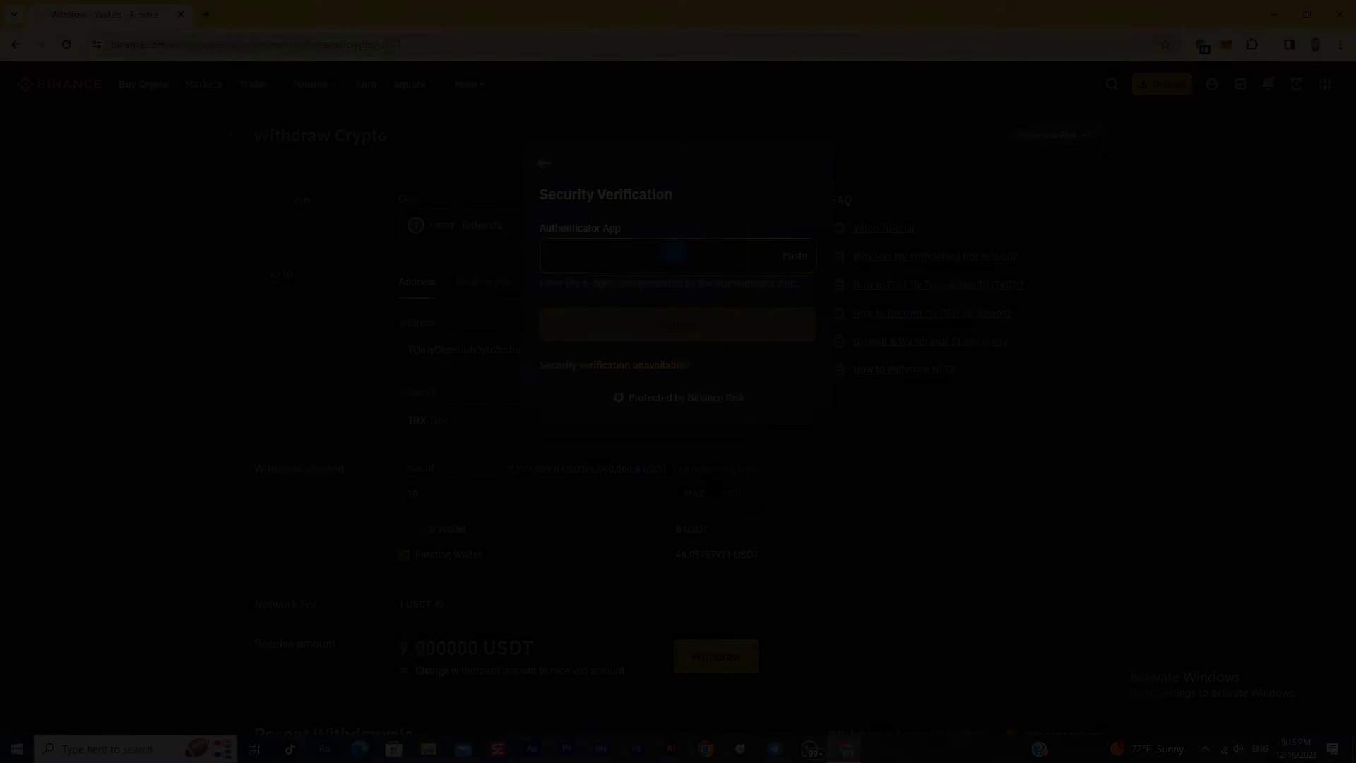
Enter the authenticator code and request the email verification code
left_click(606, 264)
type("0")
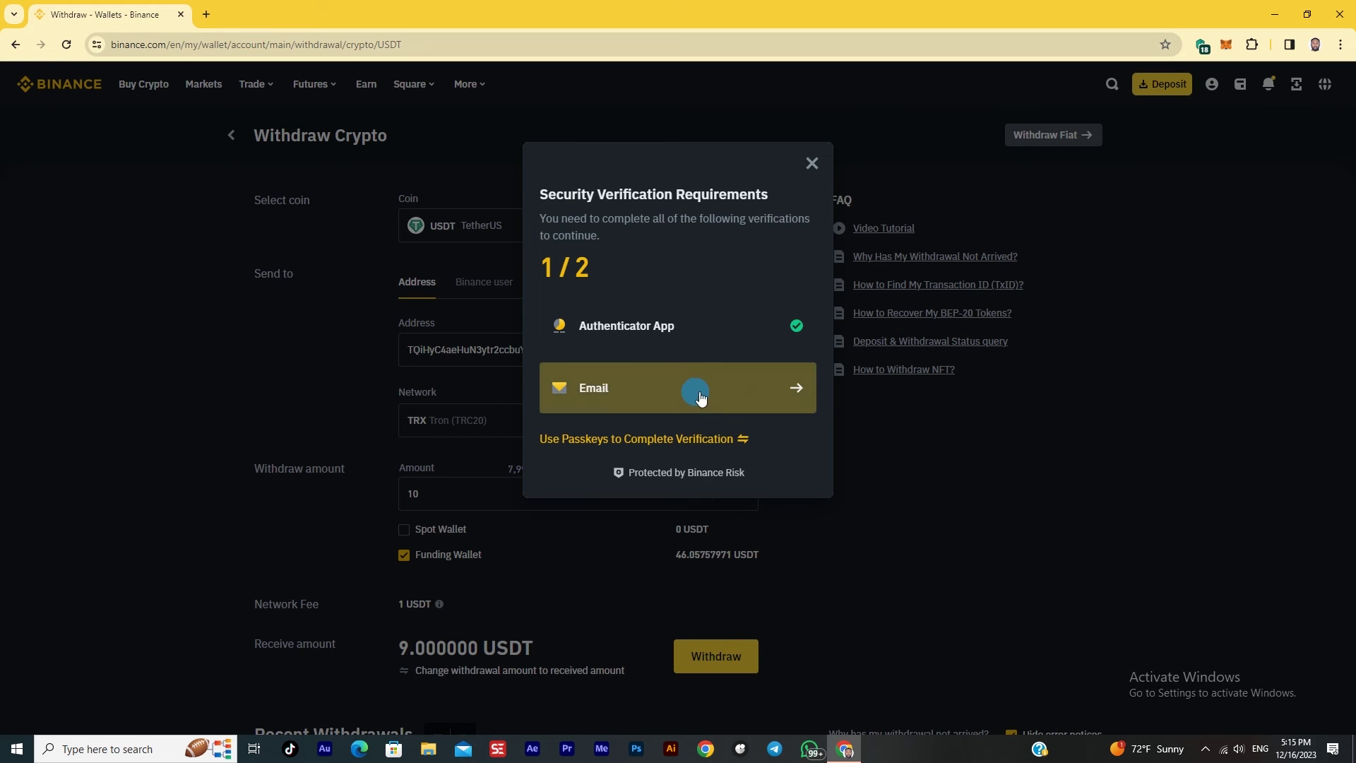
left_click(699, 387)
Open Gmail in a new browser tab from the Google apps menu
left_click(206, 14)
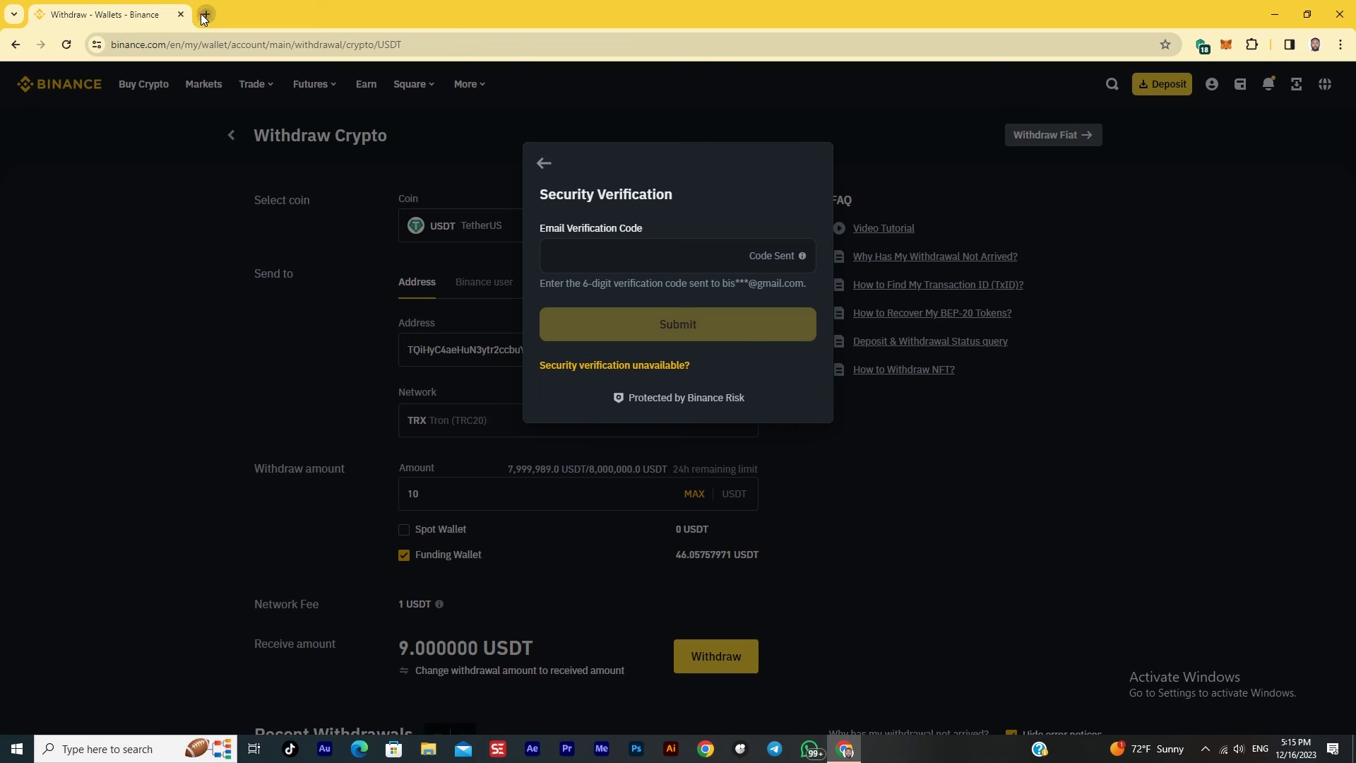
left_click(1298, 108)
left_click(1223, 248)
left_click(628, 211)
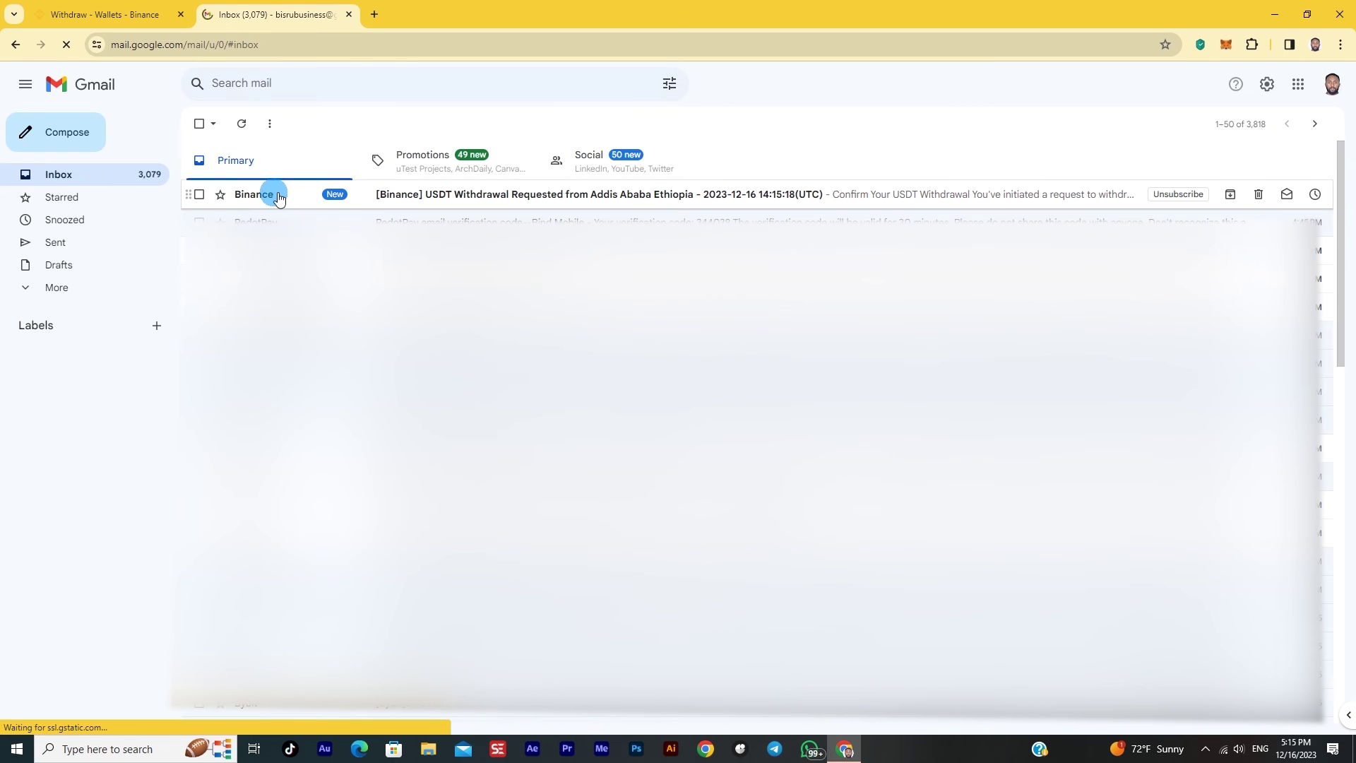
Copy the verification code from Binance's withdrawal email, then return to the Binance tab
left_click(279, 196)
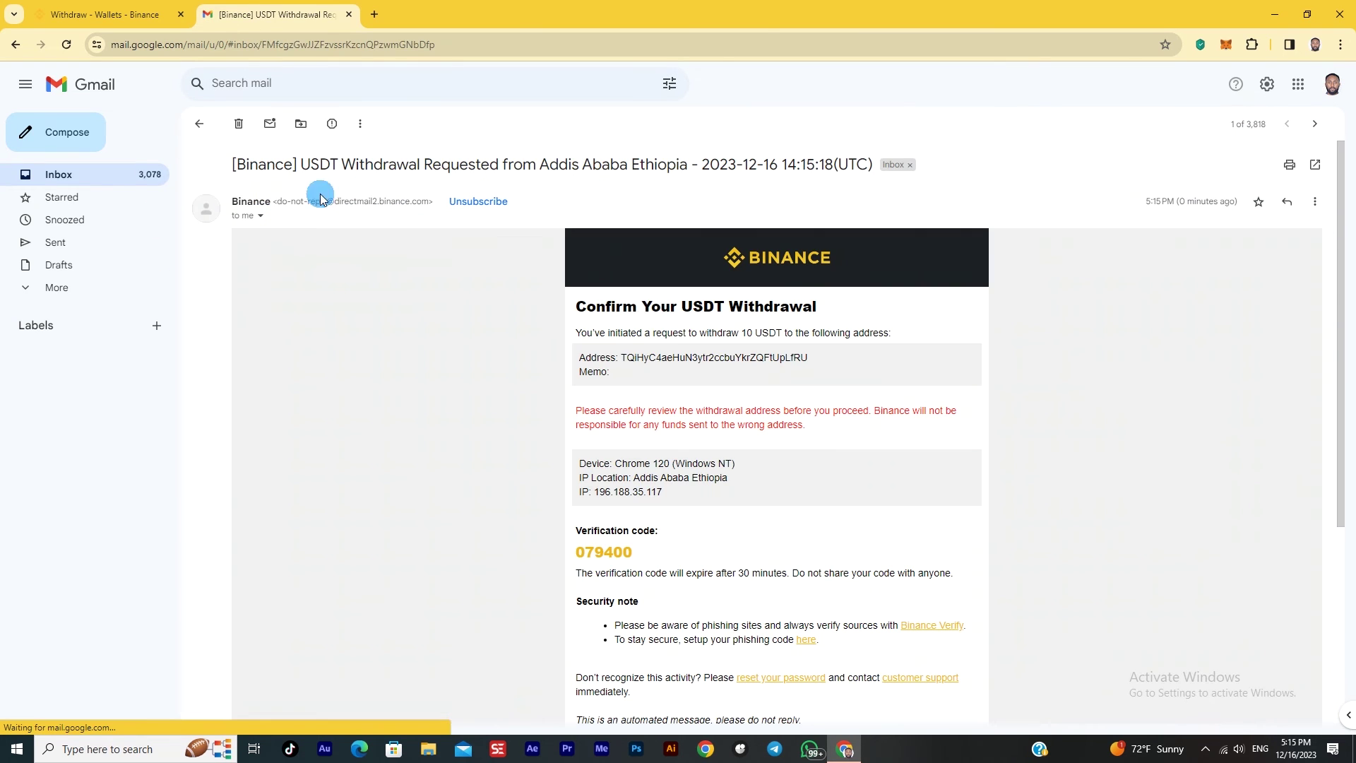
scroll(574, 430, "down", 1)
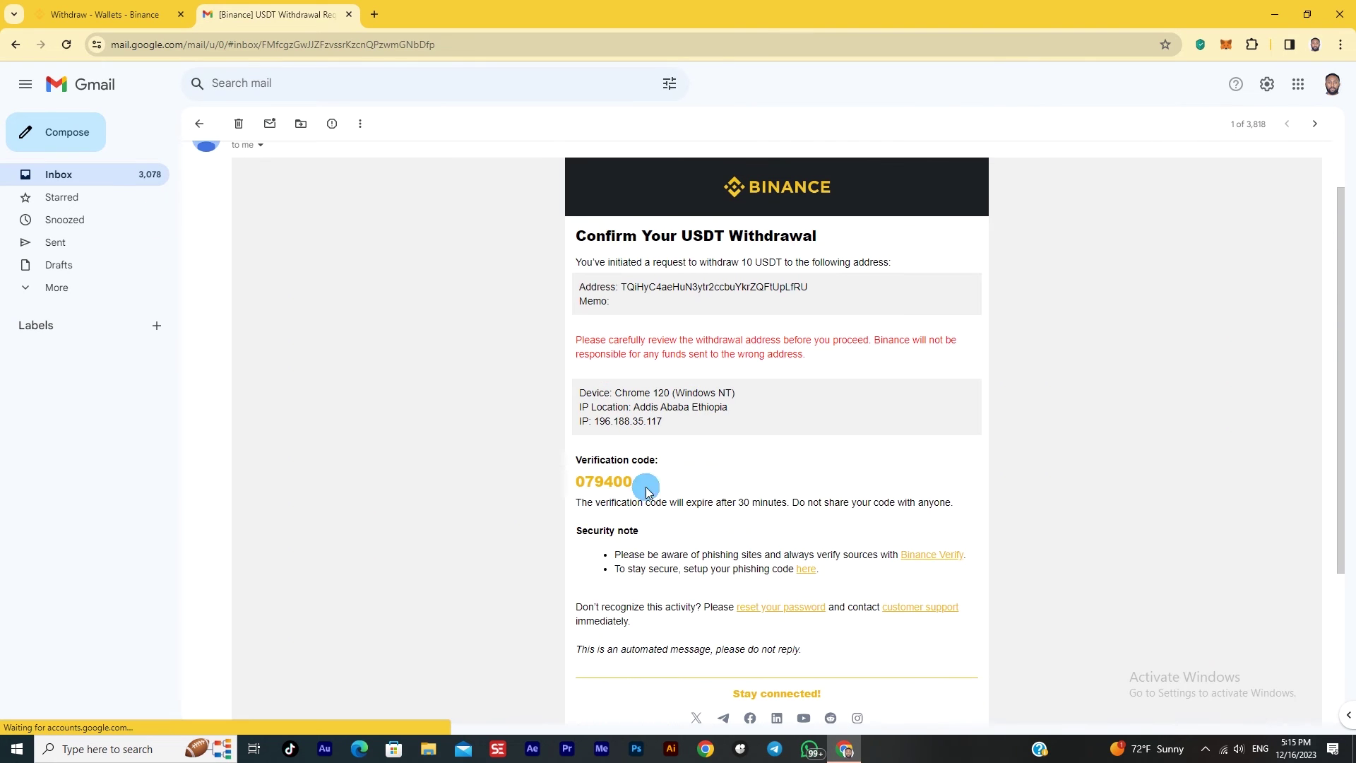
left_click_drag(588, 488, 575, 482)
right_click(593, 489)
left_click(607, 500)
left_click(185, 7)
Paste the email verification code, submit the 10 USDT withdrawal and acknowledge the request
left_click(563, 252)
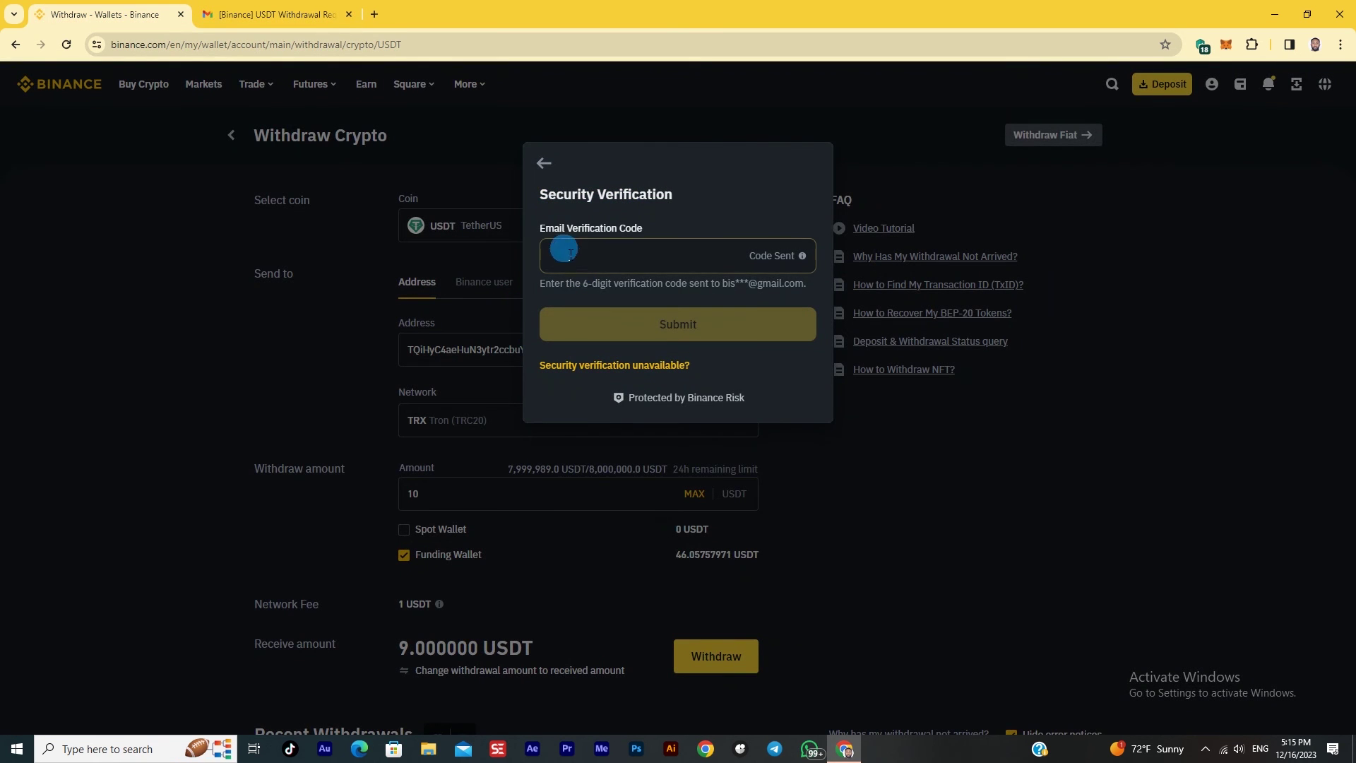
right_click(564, 249)
left_click(614, 387)
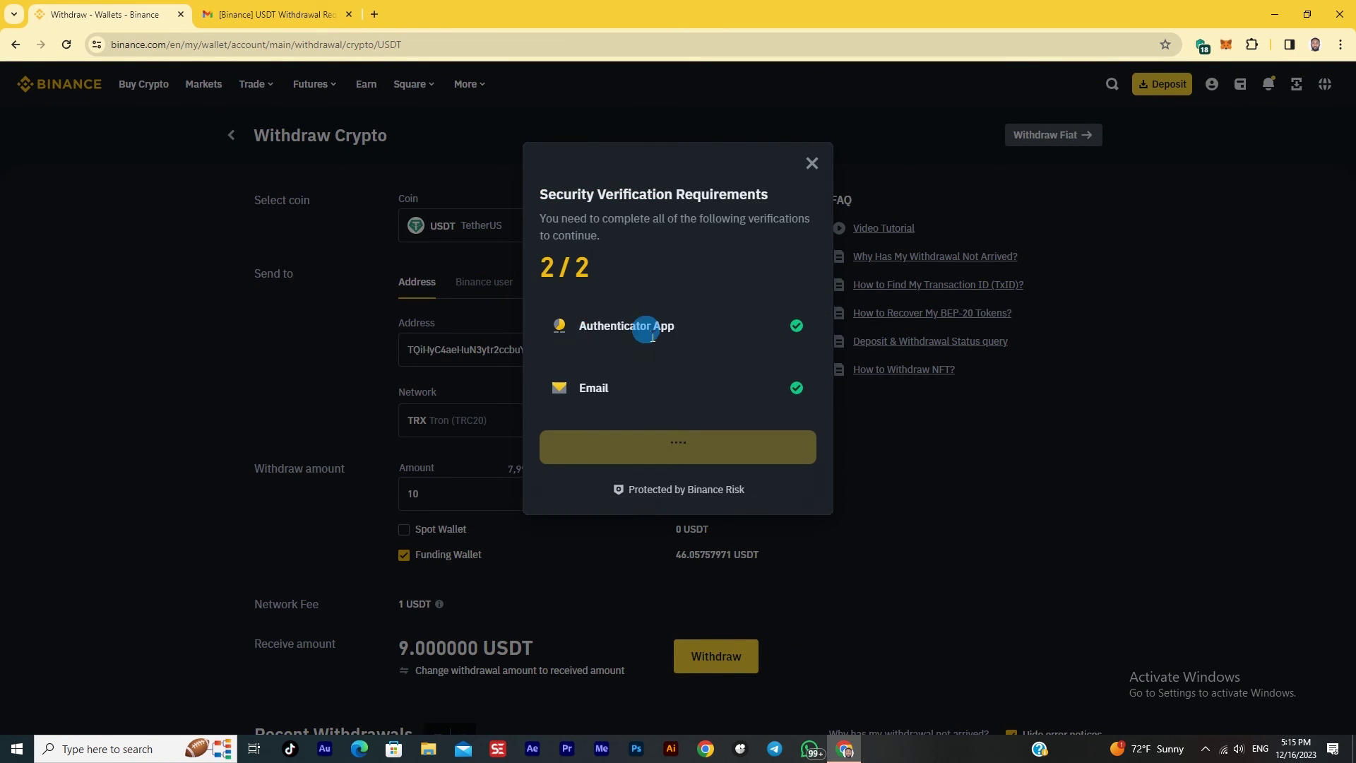
left_click(756, 445)
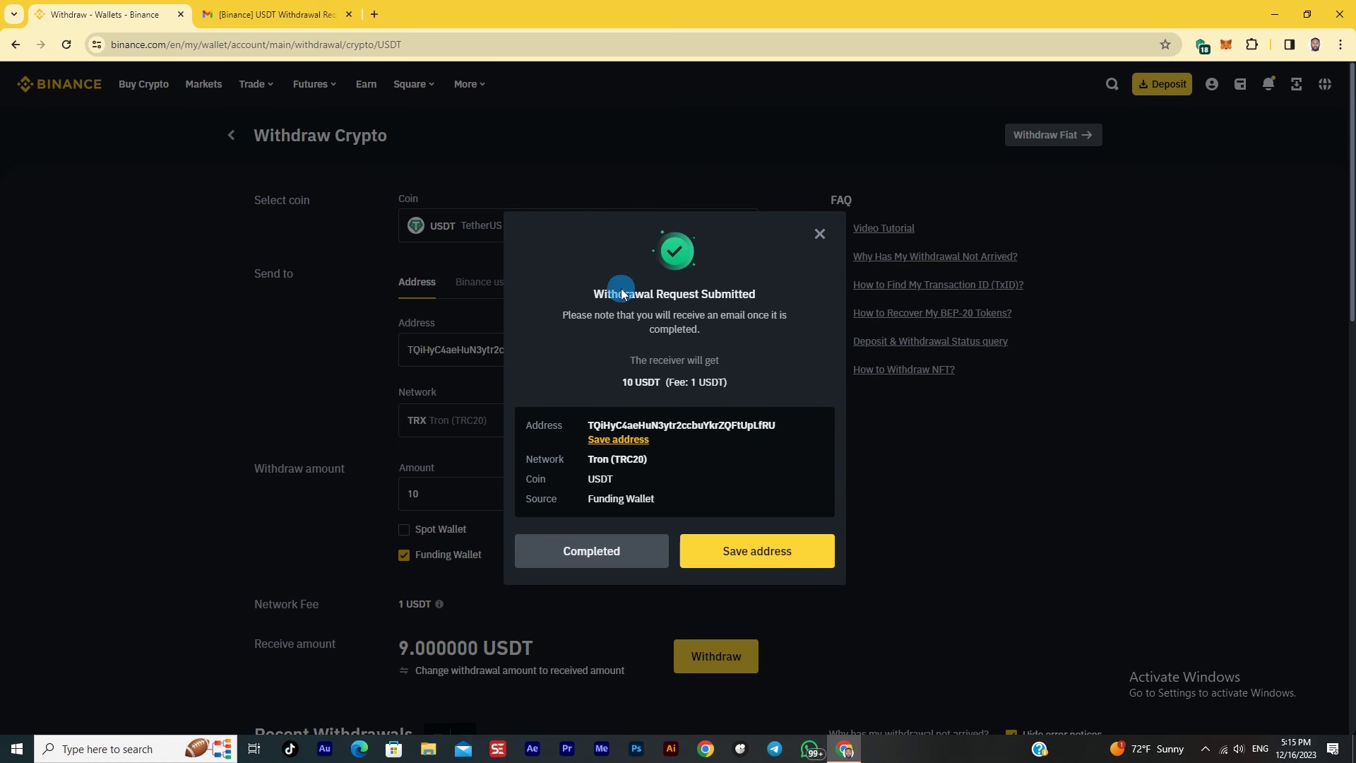
left_click(618, 554)
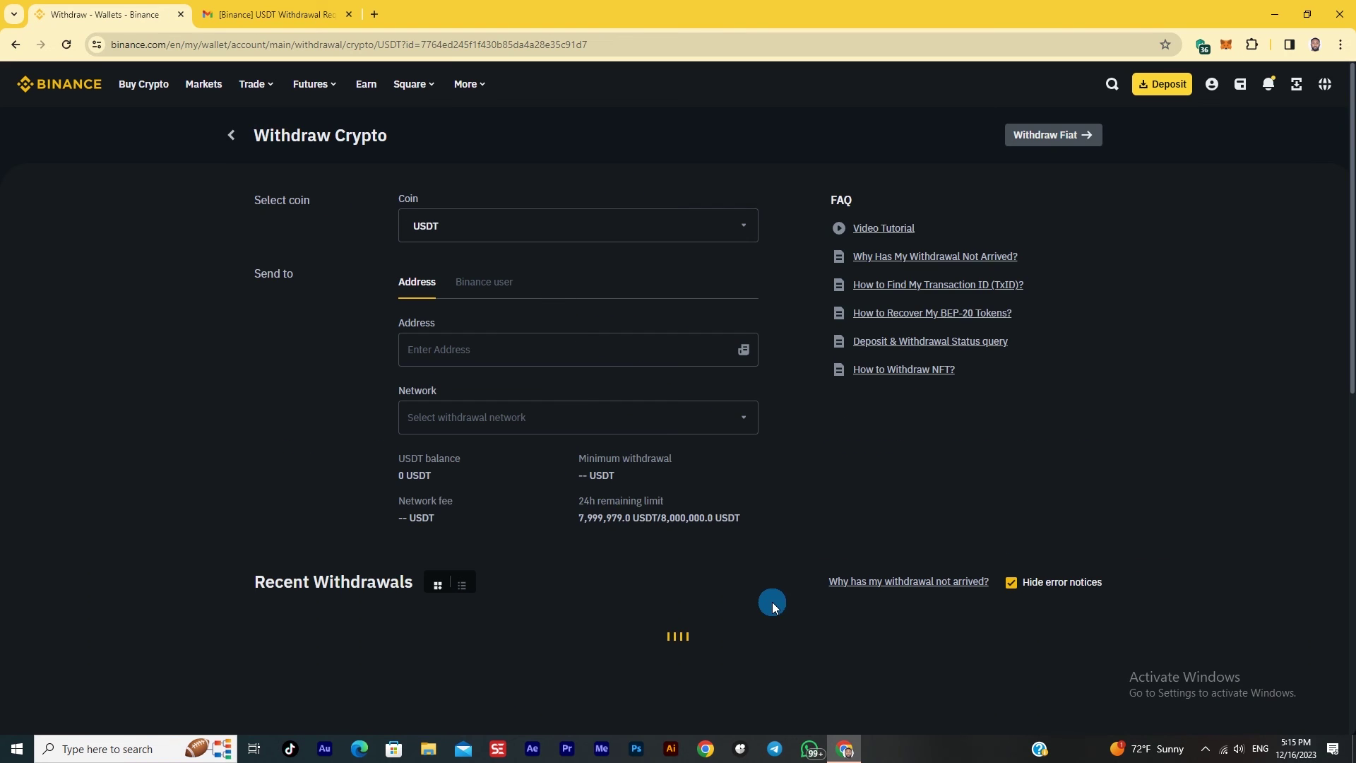
Check the 9 USDT withdrawal details in Recent Withdrawals and reload until it shows Completed
scroll(703, 552, "down", 1)
scroll(703, 553, "down", 3)
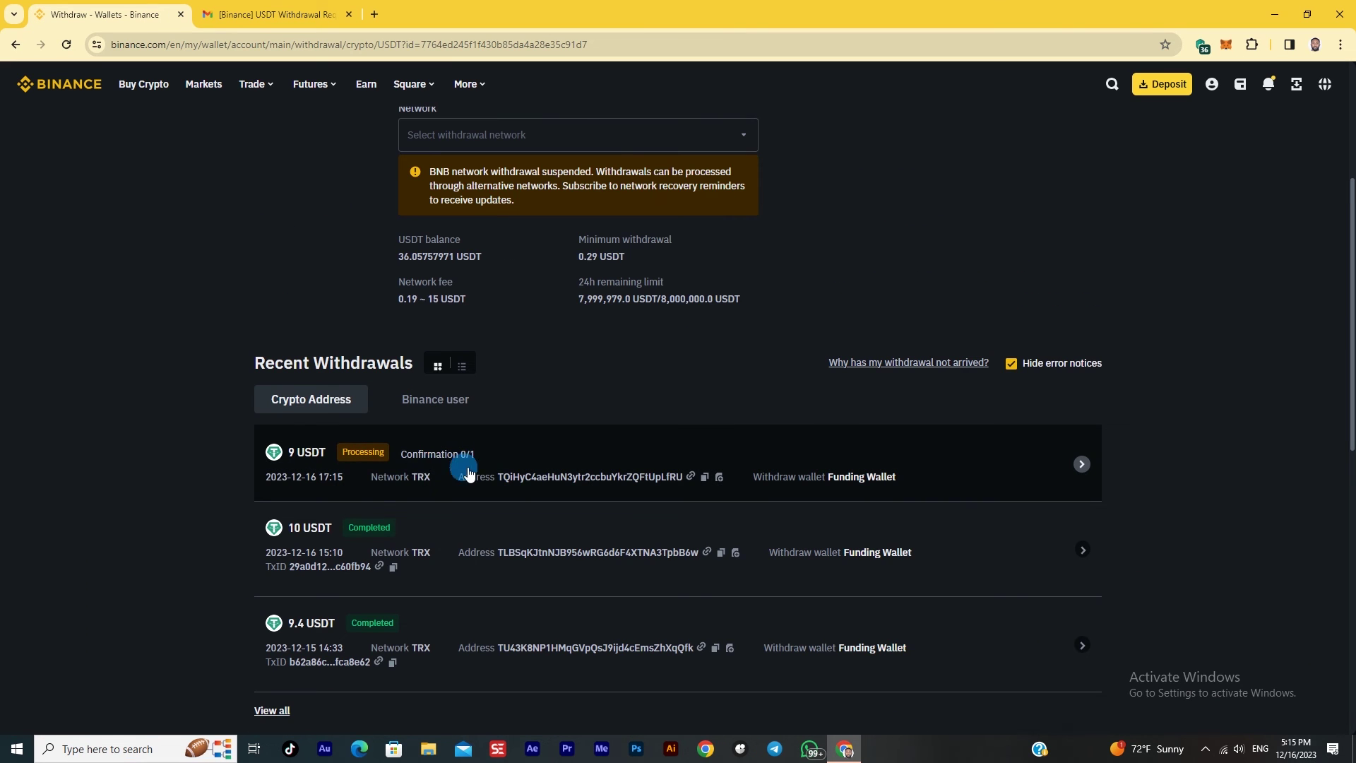
left_click(590, 453)
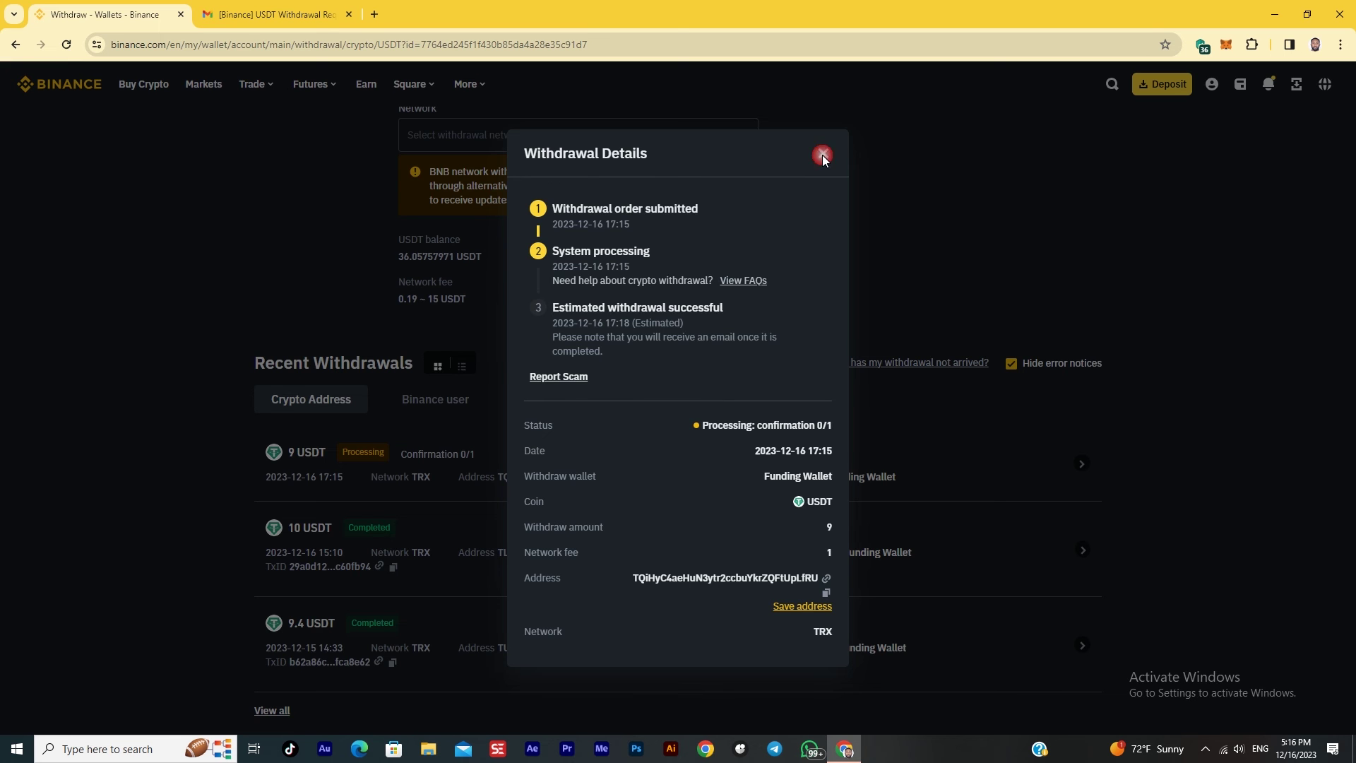
left_click(822, 155)
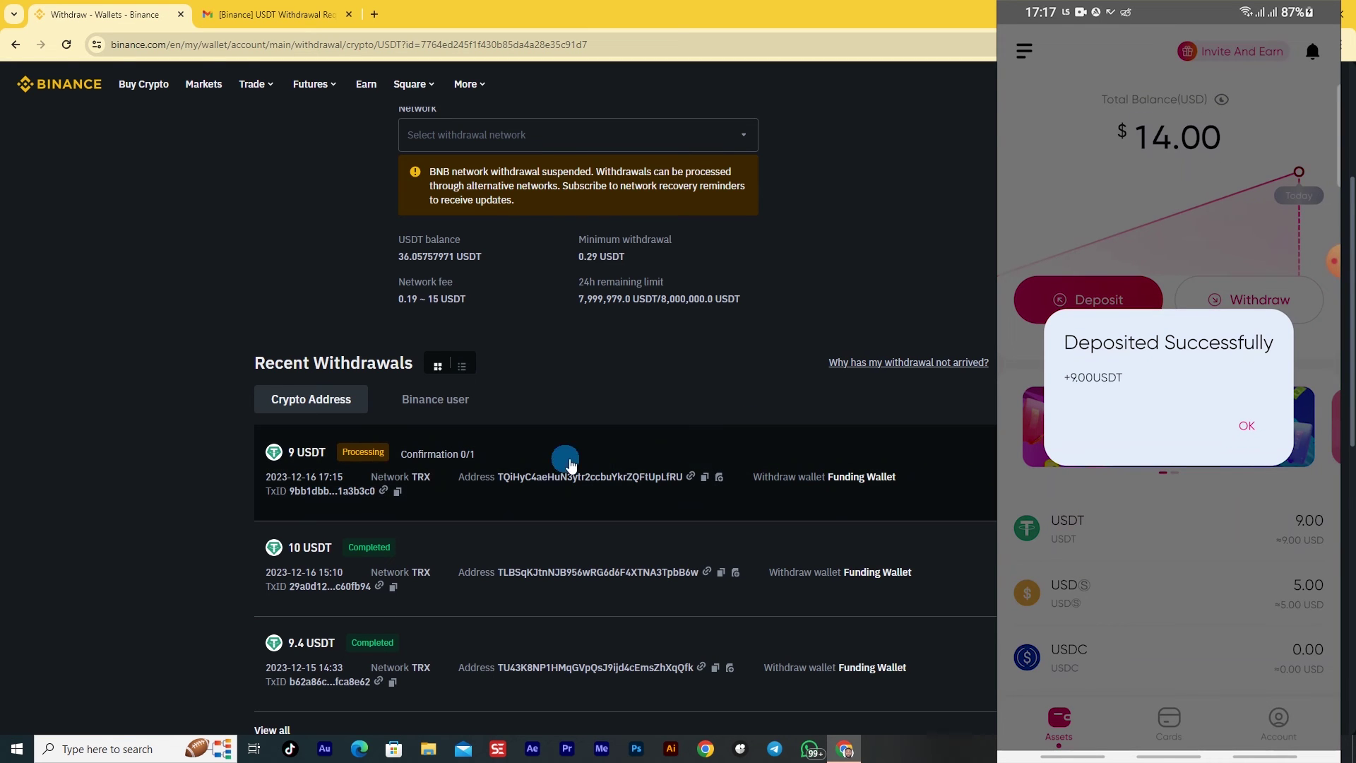
mouse_move(352, 446)
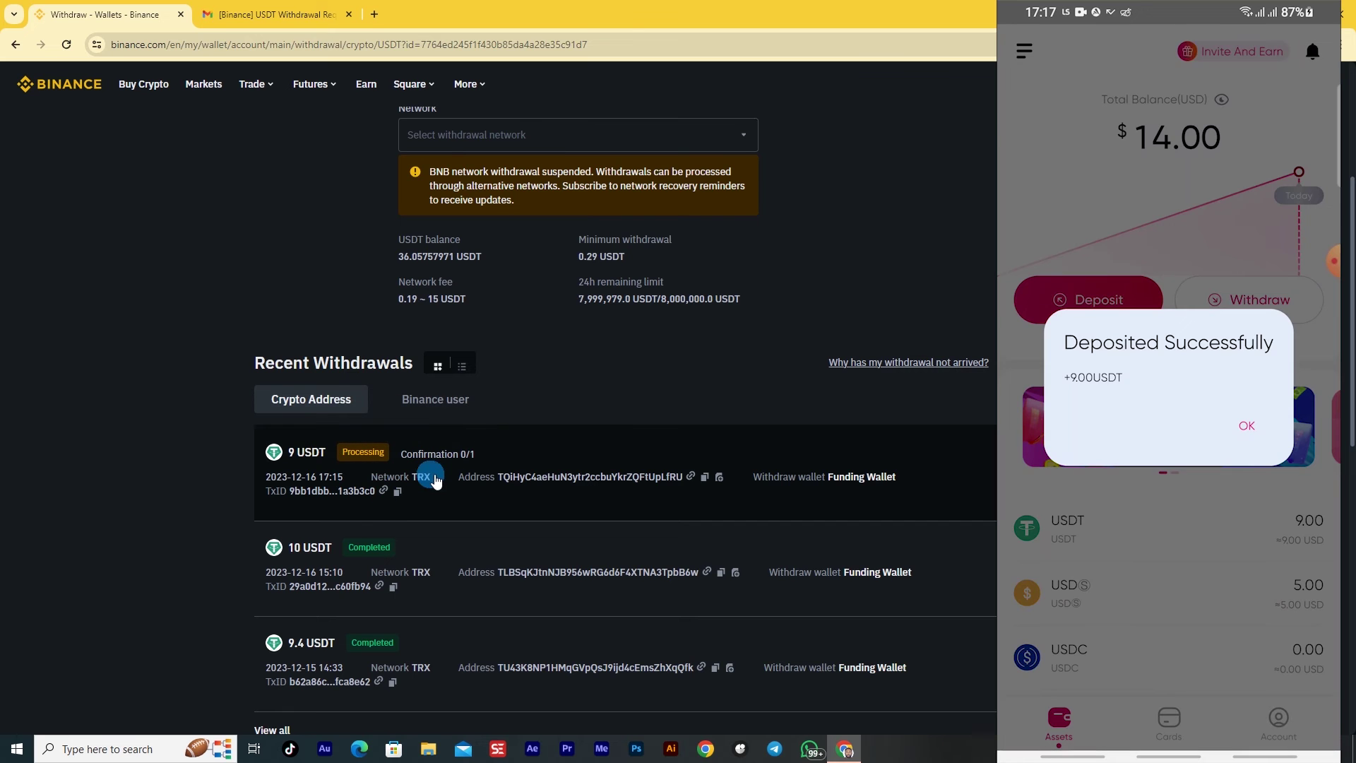
left_click(629, 460)
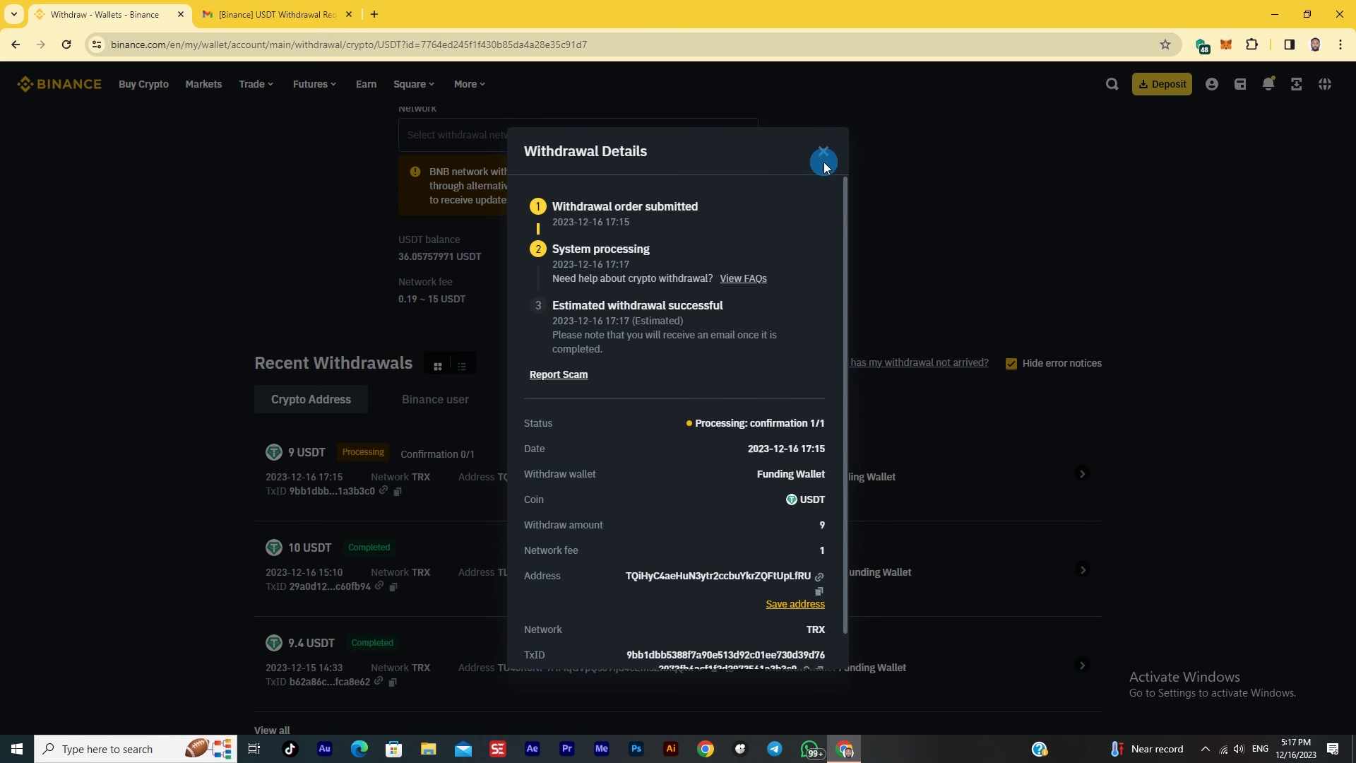
left_click(820, 152)
left_click(67, 45)
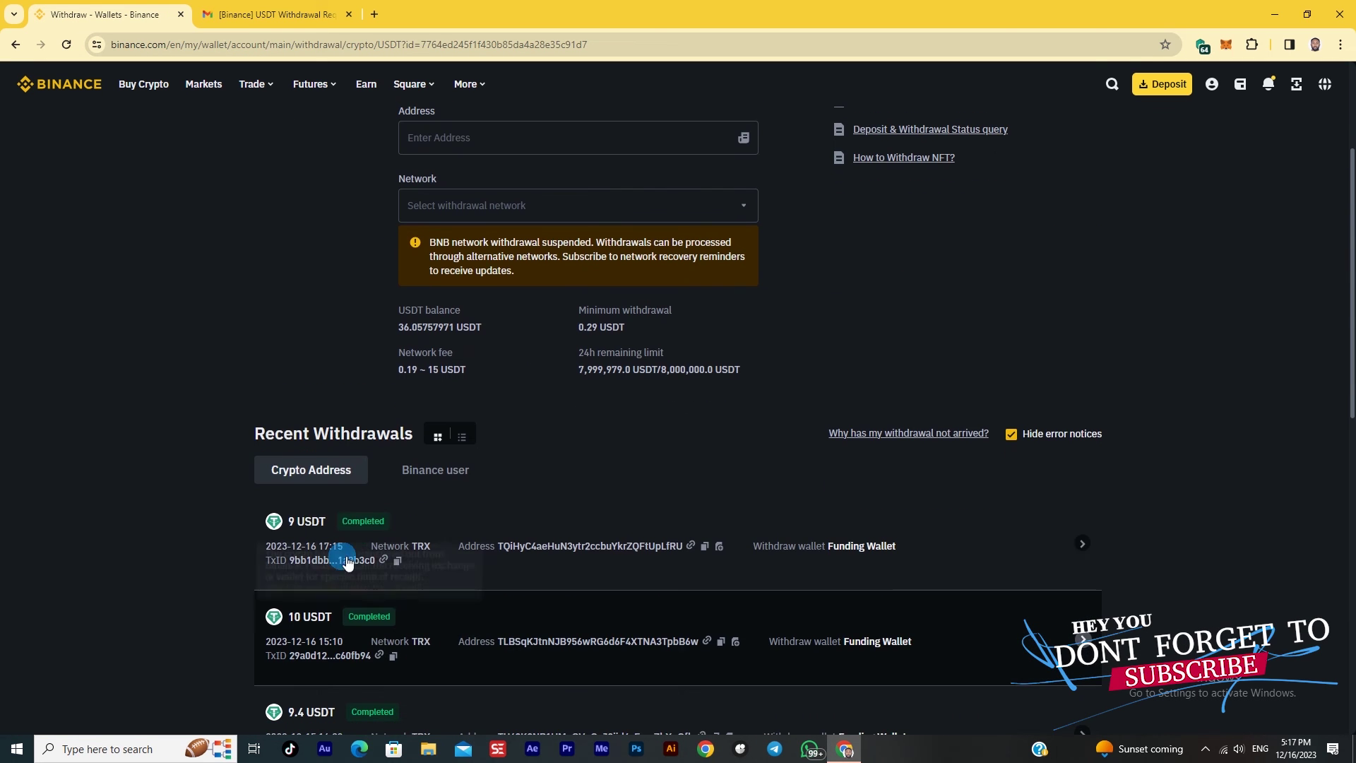
mouse_move(357, 533)
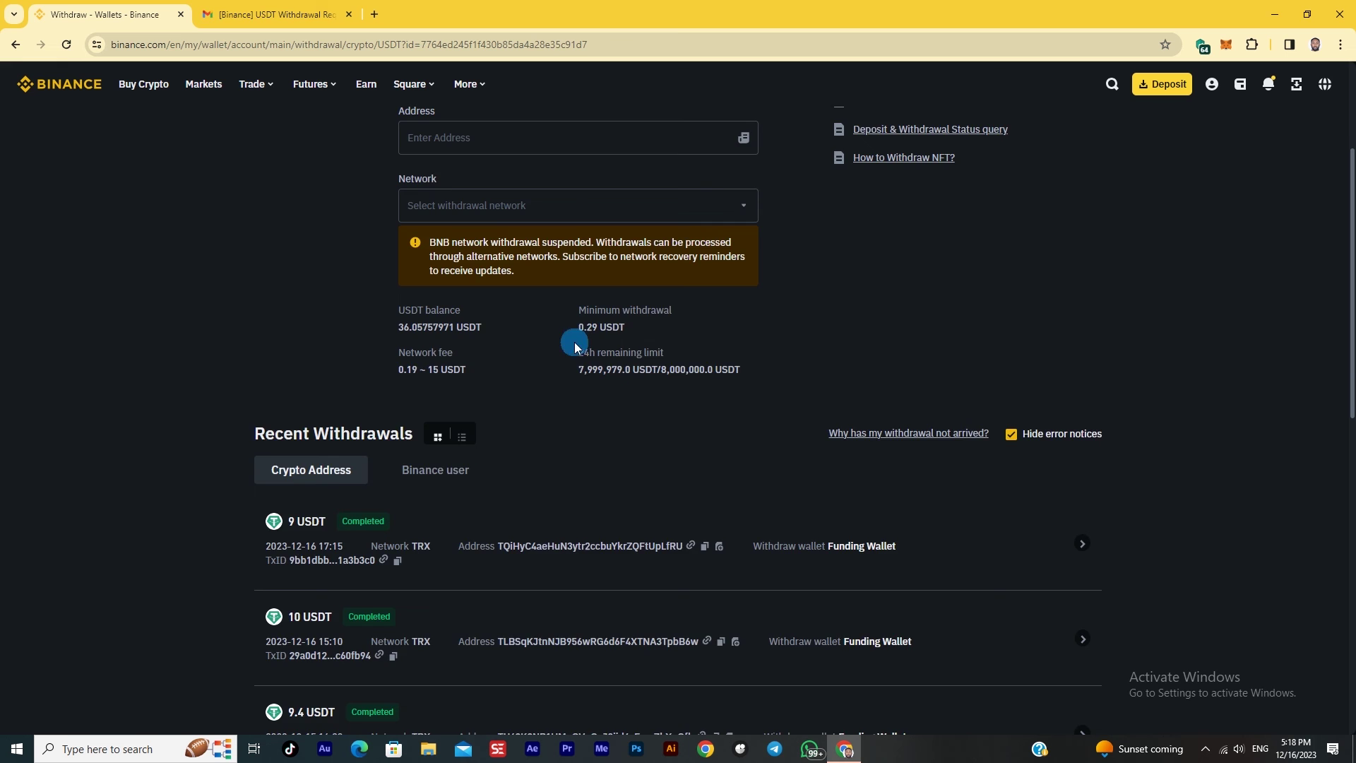
scroll(574, 343, "up", 2)
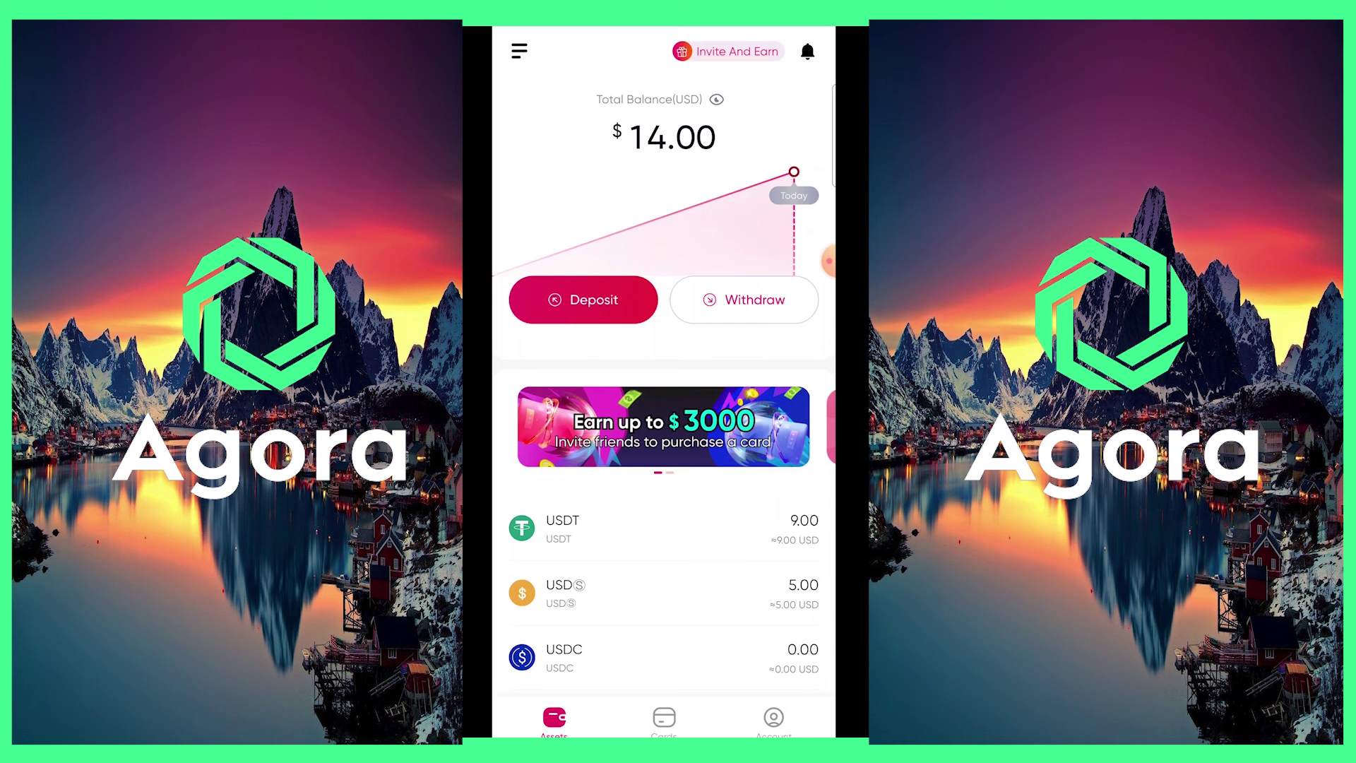
Order and pay for a $10.00 virtual Visa card with USDT, then view it under Cards
left_click(664, 718)
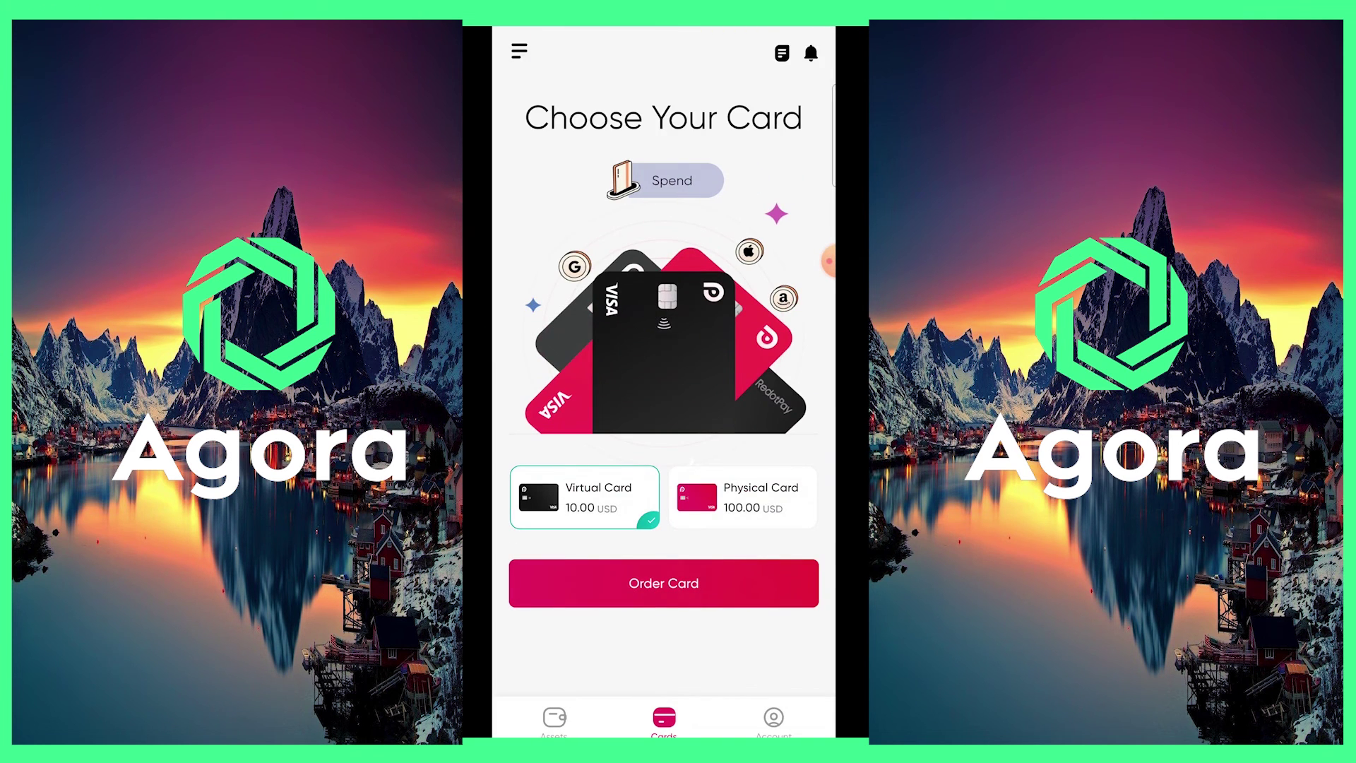
left_click(664, 583)
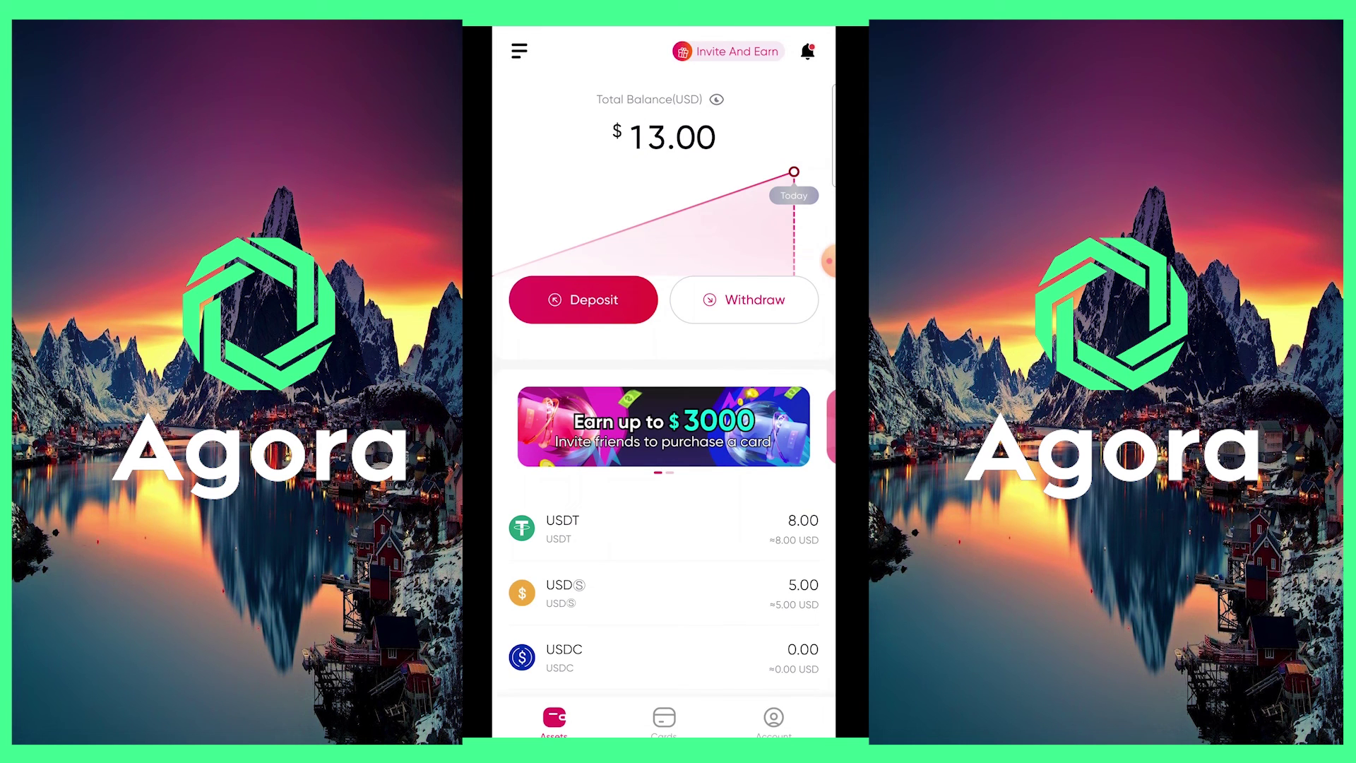
scroll(664, 353, "down", 1)
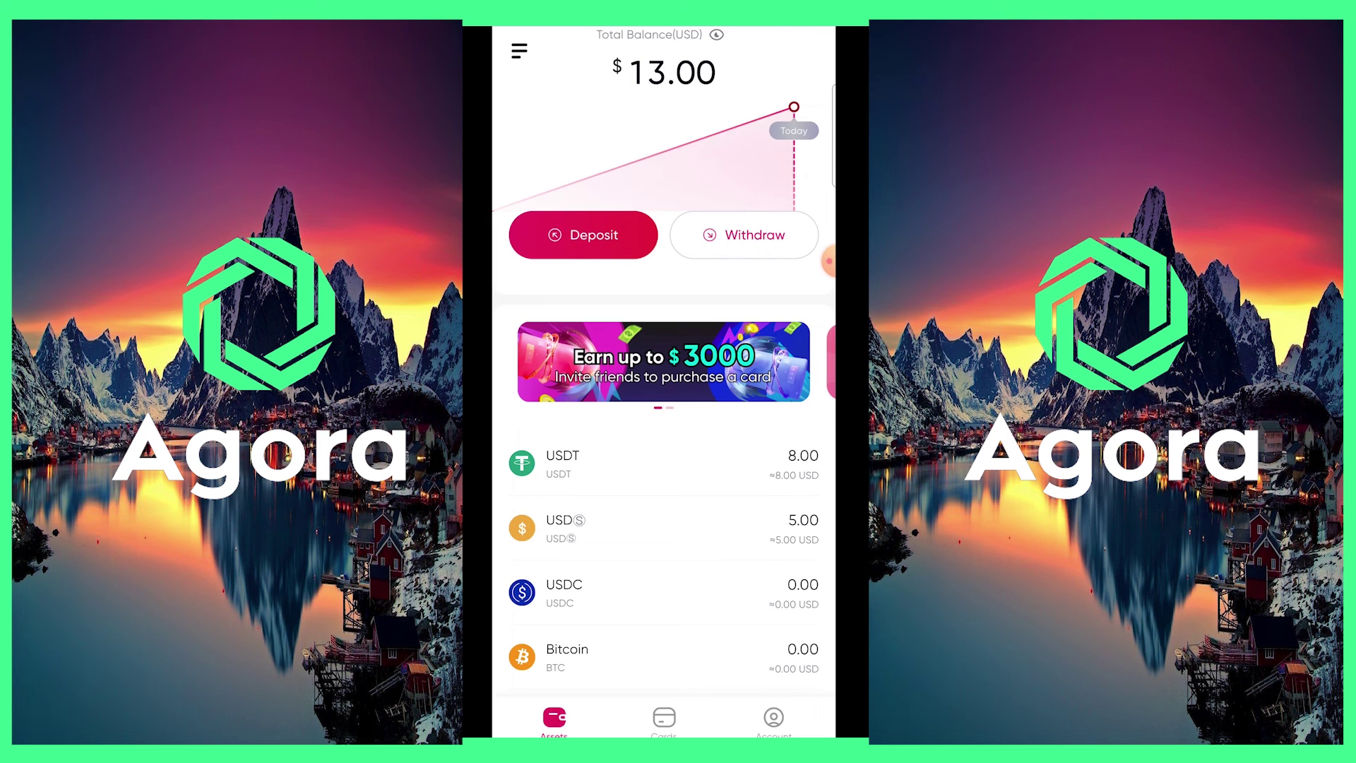
scroll(663, 353, "up", 1)
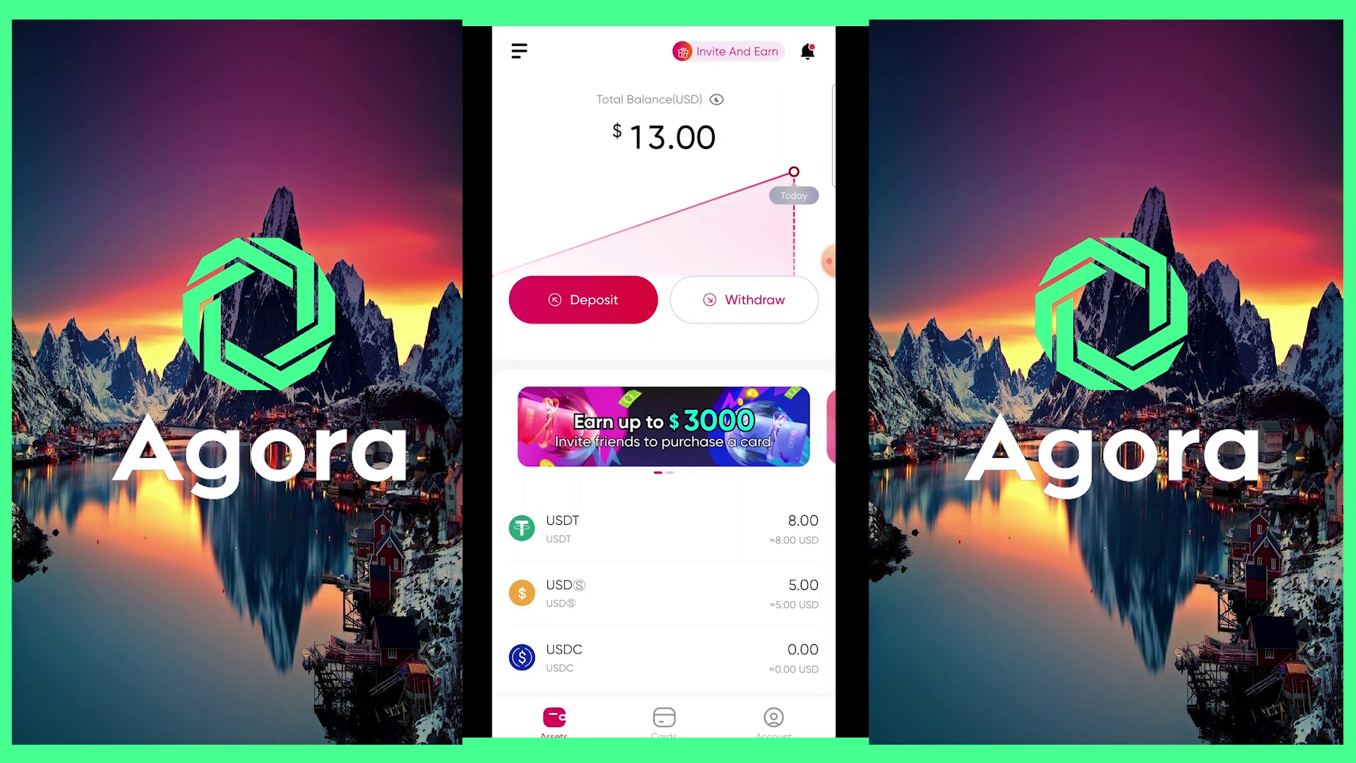
left_click(664, 717)
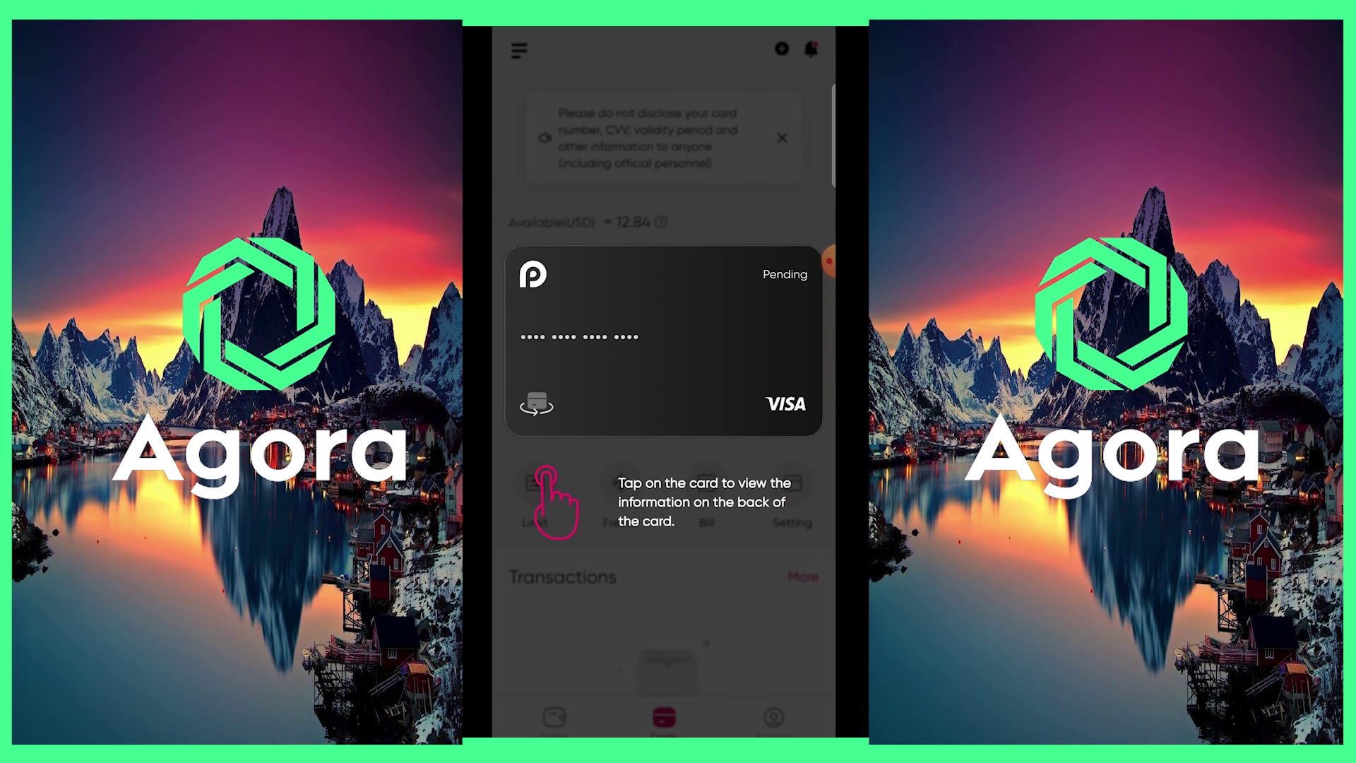